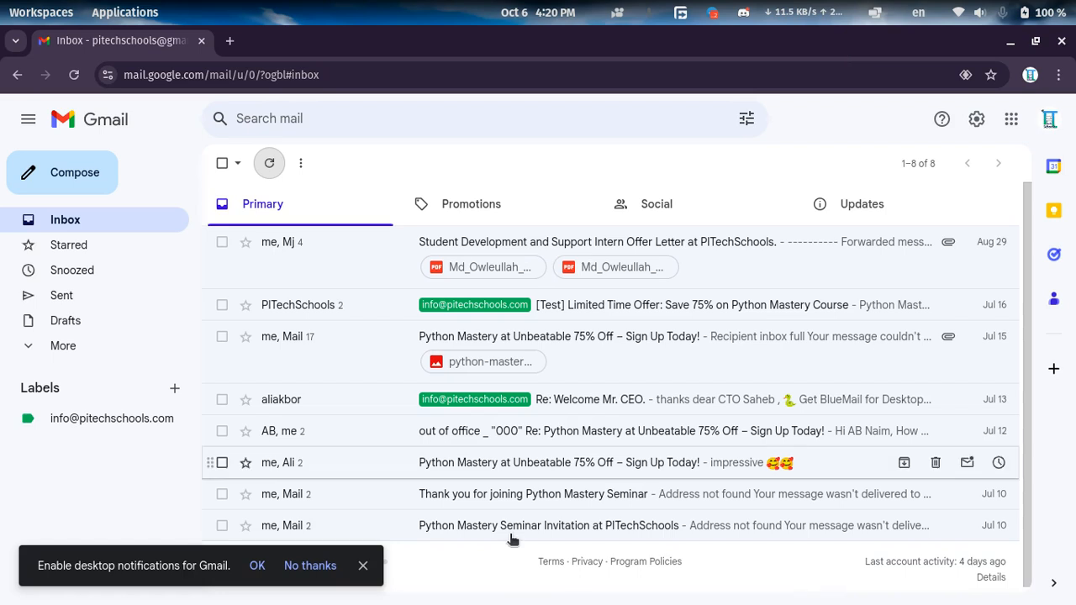
# Dismiss the desktop notifications prompt and expand the full list of mail folders, categories and labels.
pyautogui.click(363, 566)
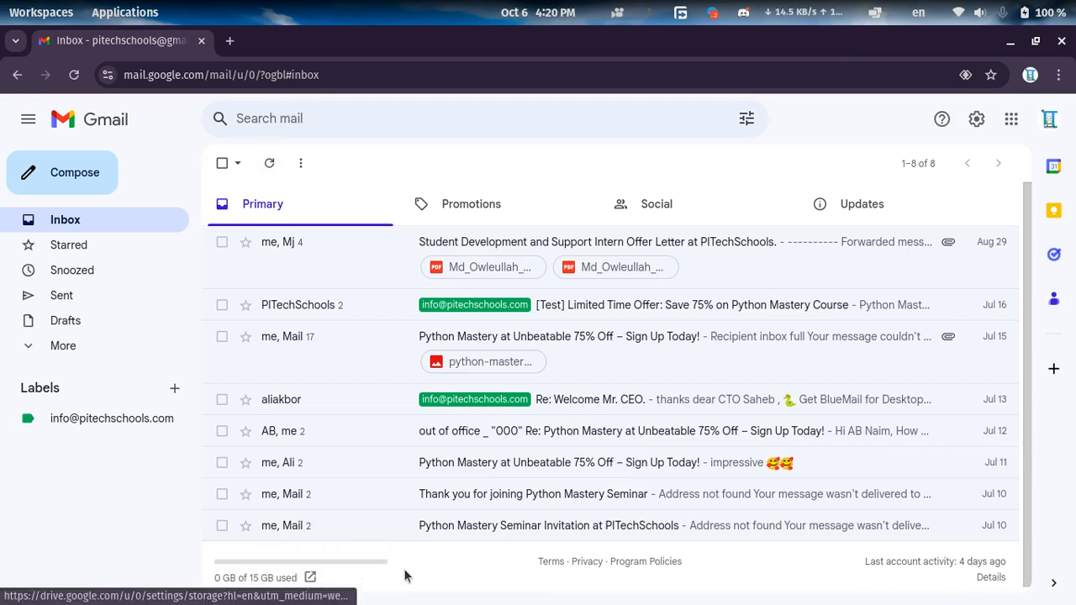
pyautogui.click(75, 346)
pyautogui.scroll(-2, 127, 443)
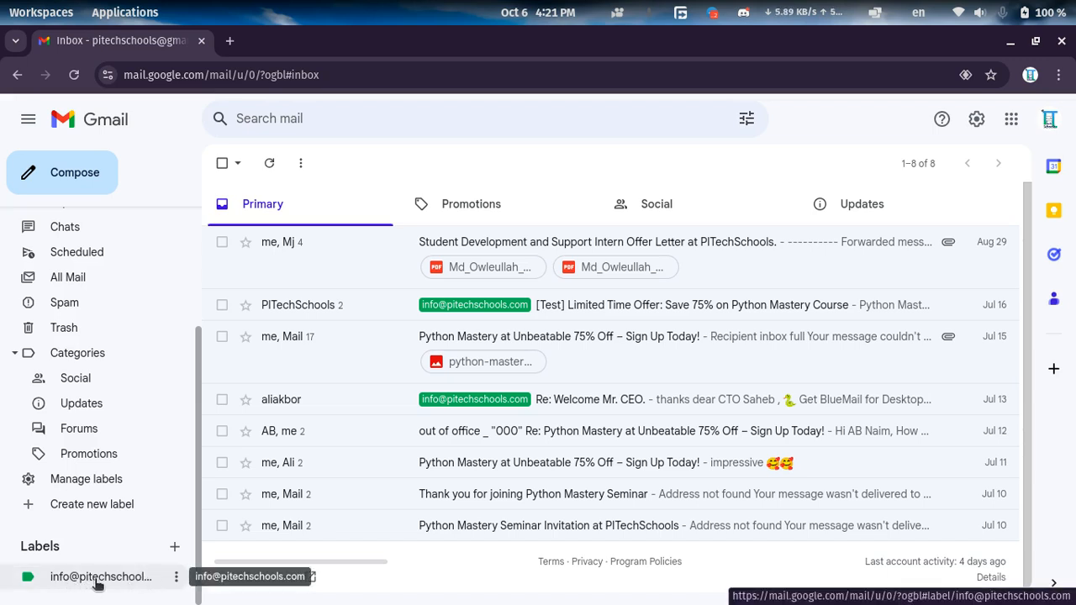
pyautogui.click(951, 163)
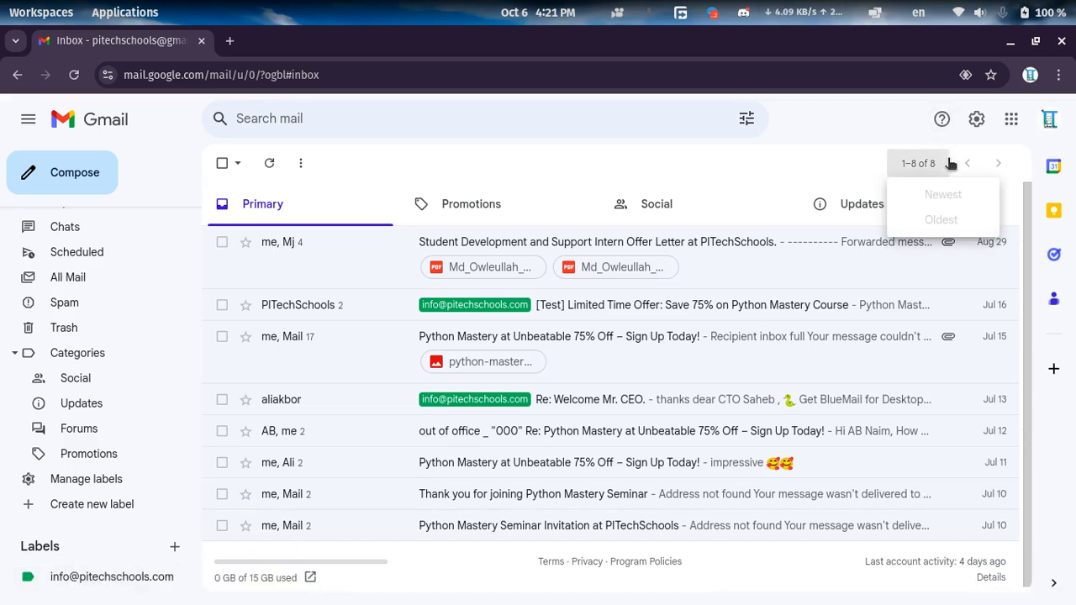
pyautogui.click(951, 164)
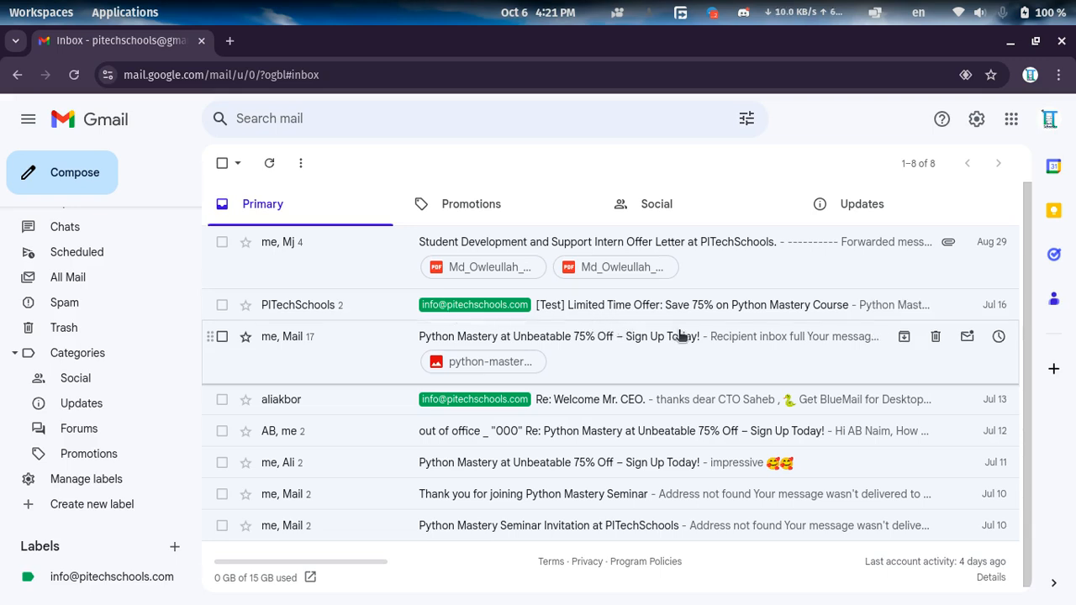
# Open the full Gmail settings at the Accounts and Import section for checking mail from other accounts.
pyautogui.click(978, 120)
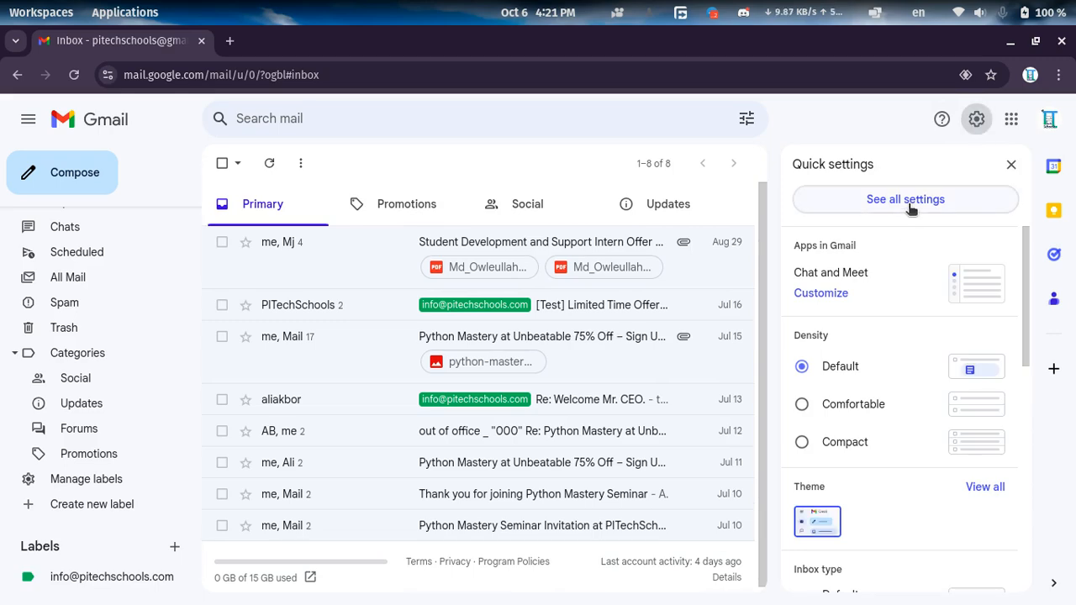
pyautogui.click(910, 208)
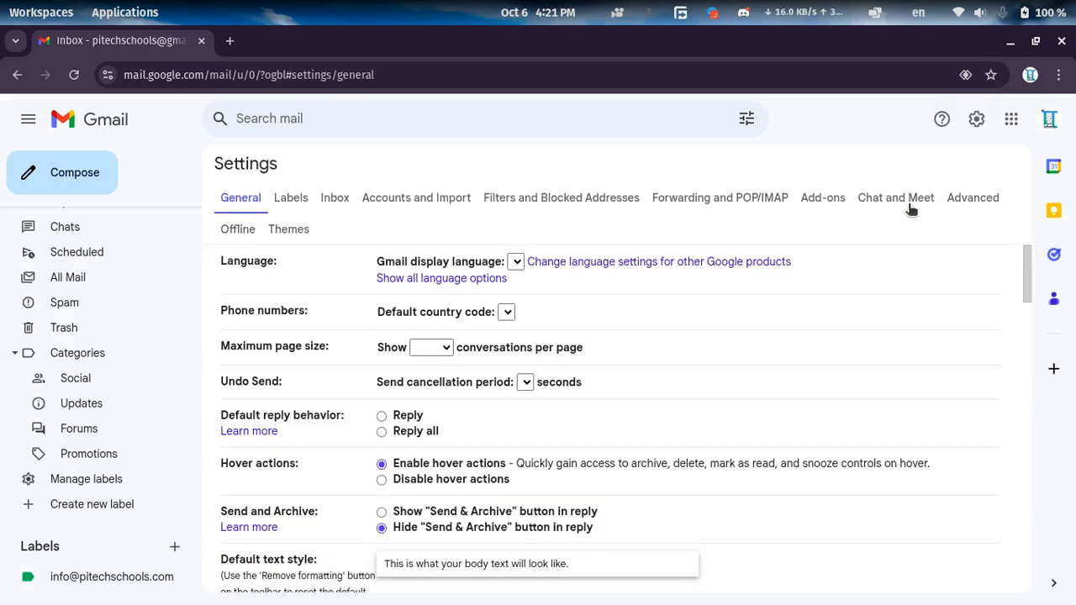
pyautogui.click(402, 200)
pyautogui.scroll(-5, 700, 327)
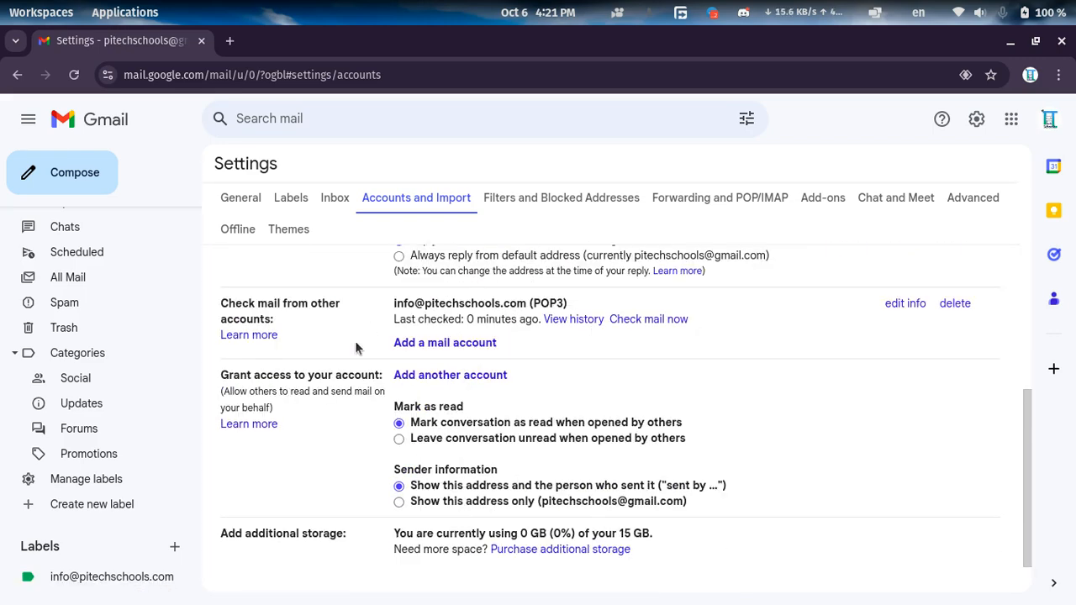
# Start adding a mail account with the support e-mail address, importing its emails through POP3.
pyautogui.moveTo(221, 308); pyautogui.dragTo(274, 323)
pyautogui.click(435, 345)
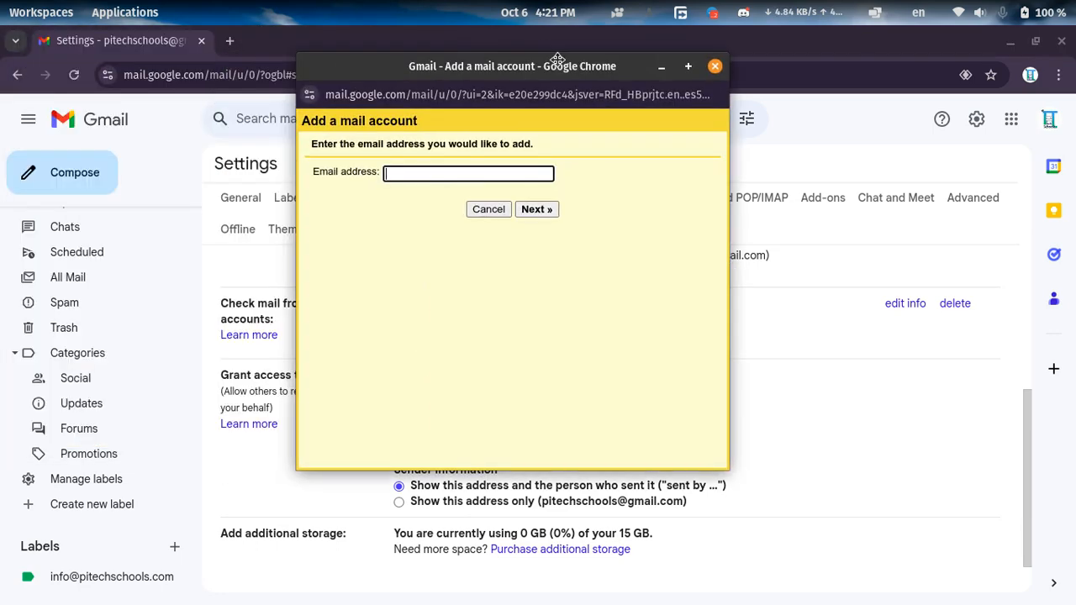
pyautogui.click(407, 174)
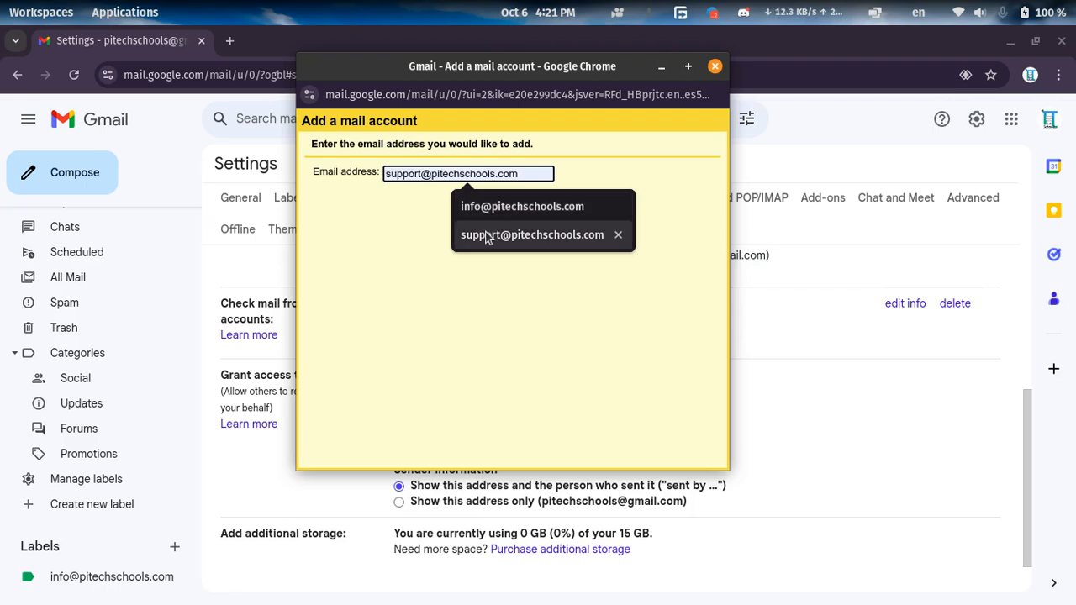
pyautogui.click(555, 236)
pyautogui.click(548, 212)
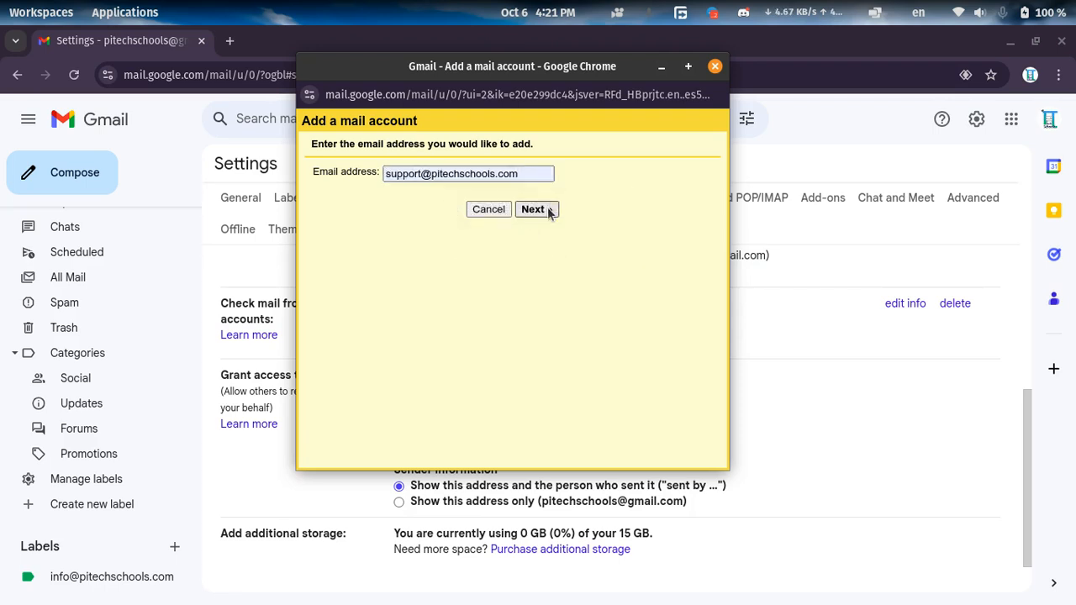
pyautogui.moveTo(526, 71); pyautogui.dragTo(550, 106)
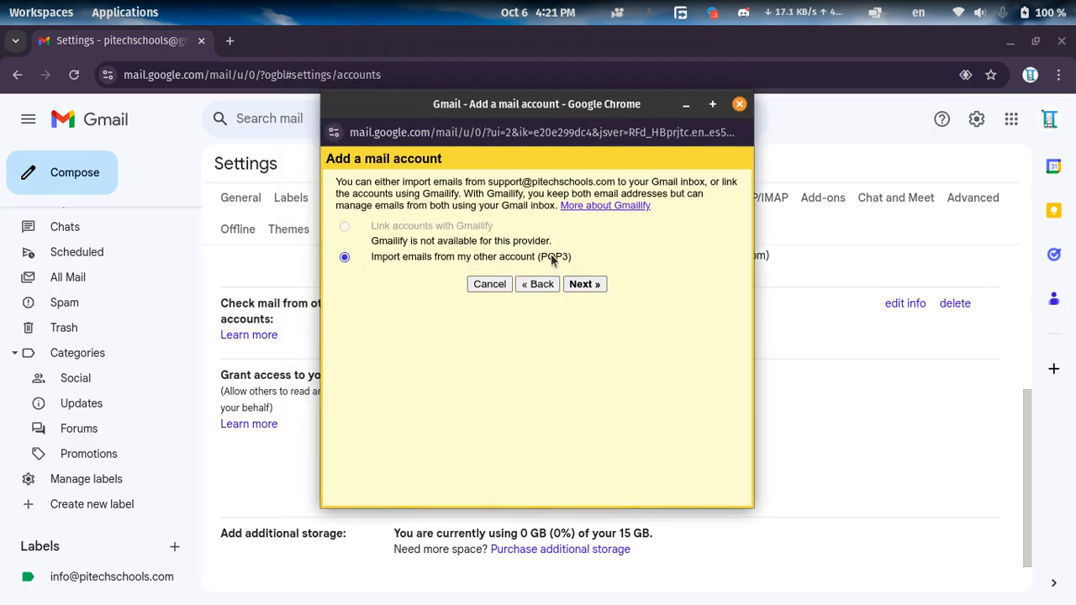
pyautogui.click(586, 284)
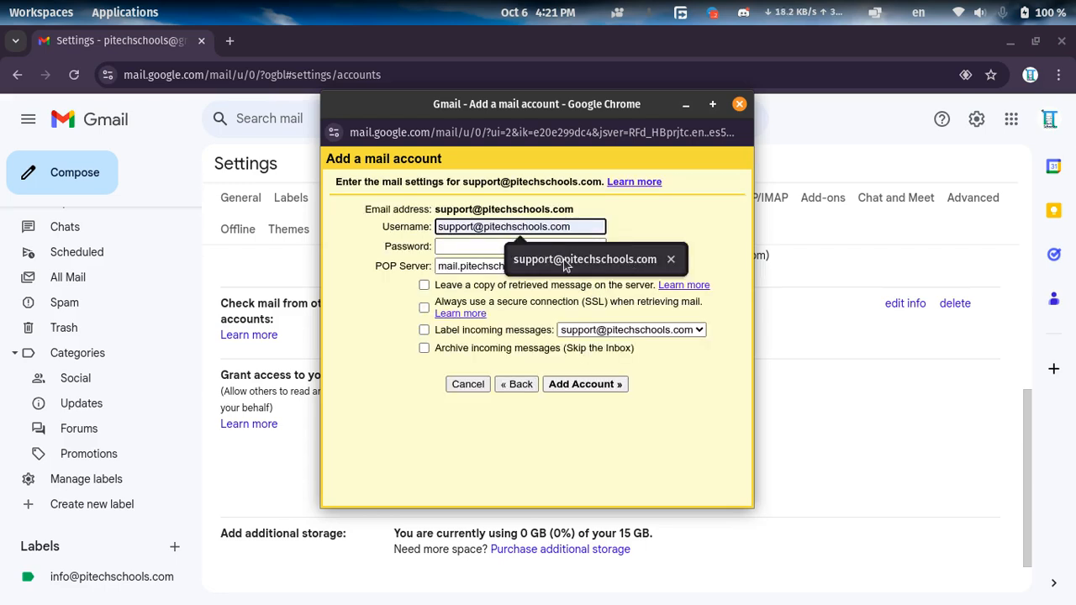
# Fill in the POP username with the support e-mail address and enter the account password.
pyautogui.click(620, 265)
pyautogui.click(507, 245)
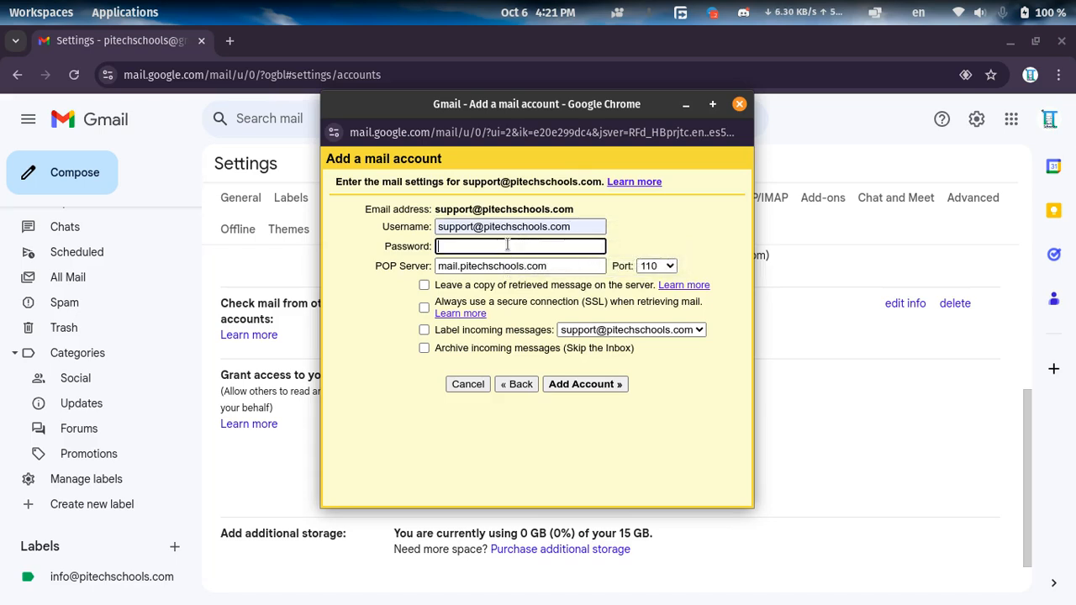
pyautogui.hotkey('ctrl', 'v')
# Set the POP server to server.blackhostbd.com and the port to 995.
pyautogui.moveTo(548, 265); pyautogui.dragTo(402, 267)
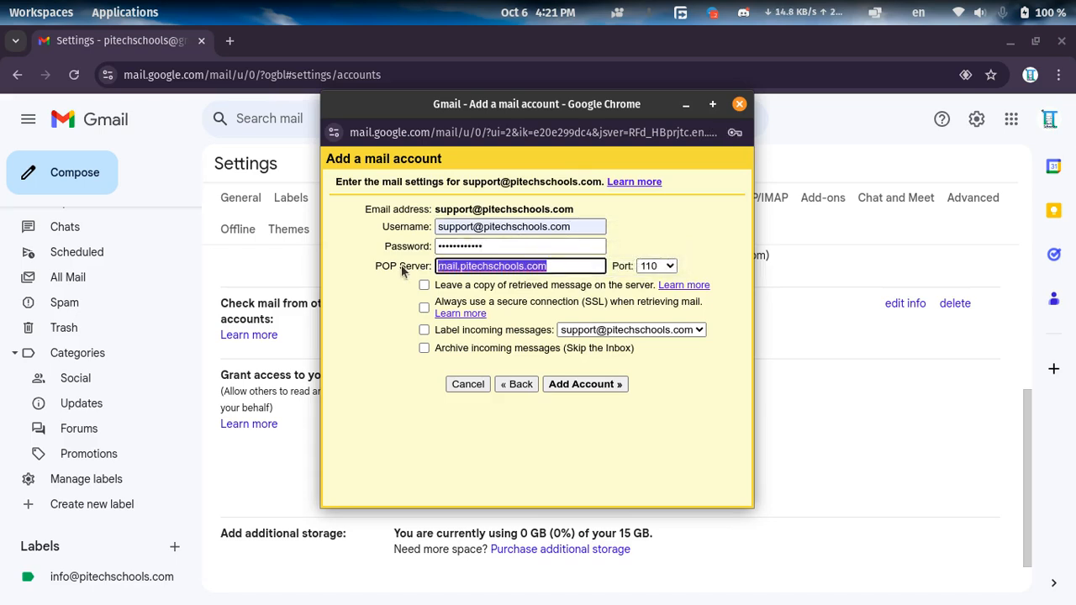
pyautogui.press('BackSpace')
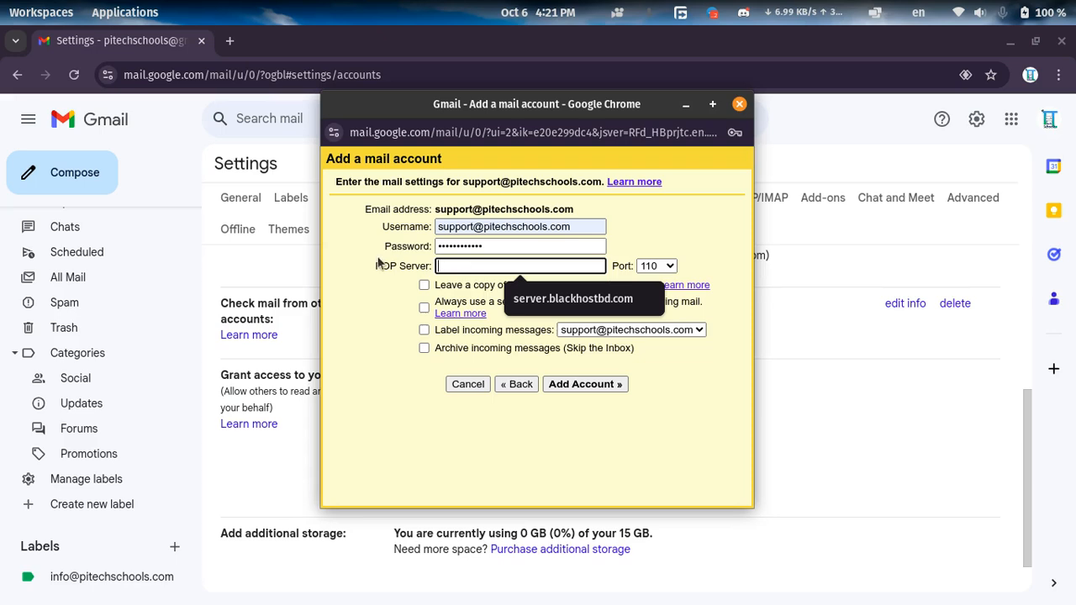
pyautogui.click(575, 300)
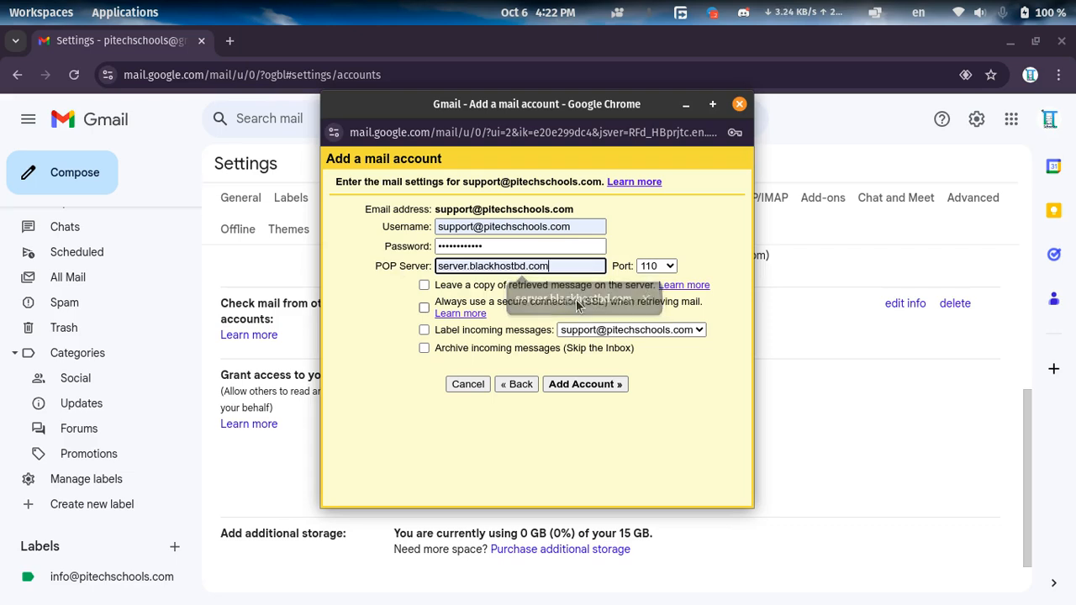
pyautogui.tripleClick(560, 266)
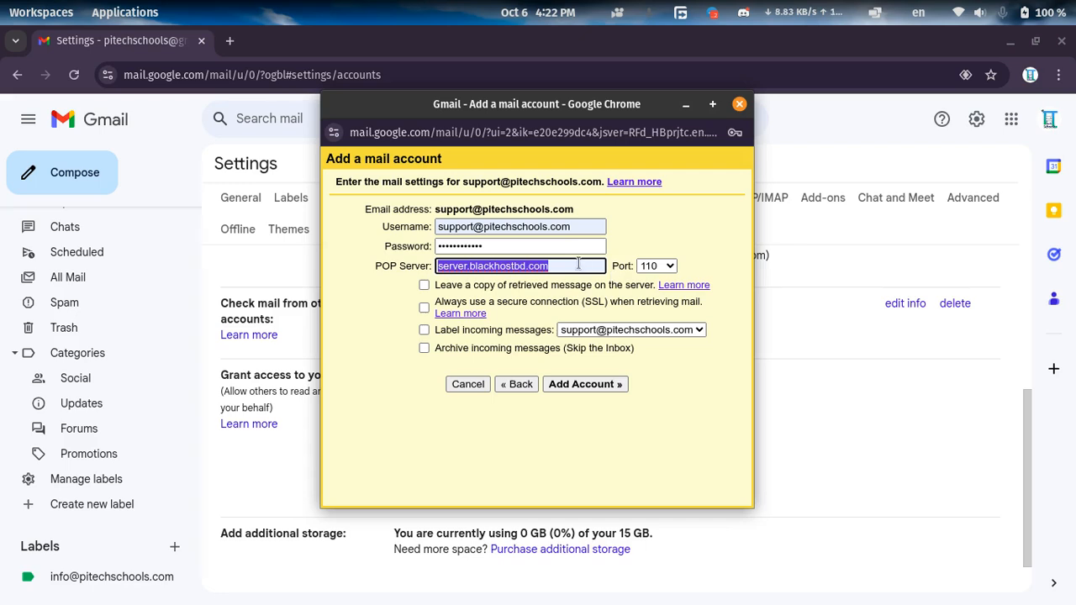
pyautogui.click(647, 267)
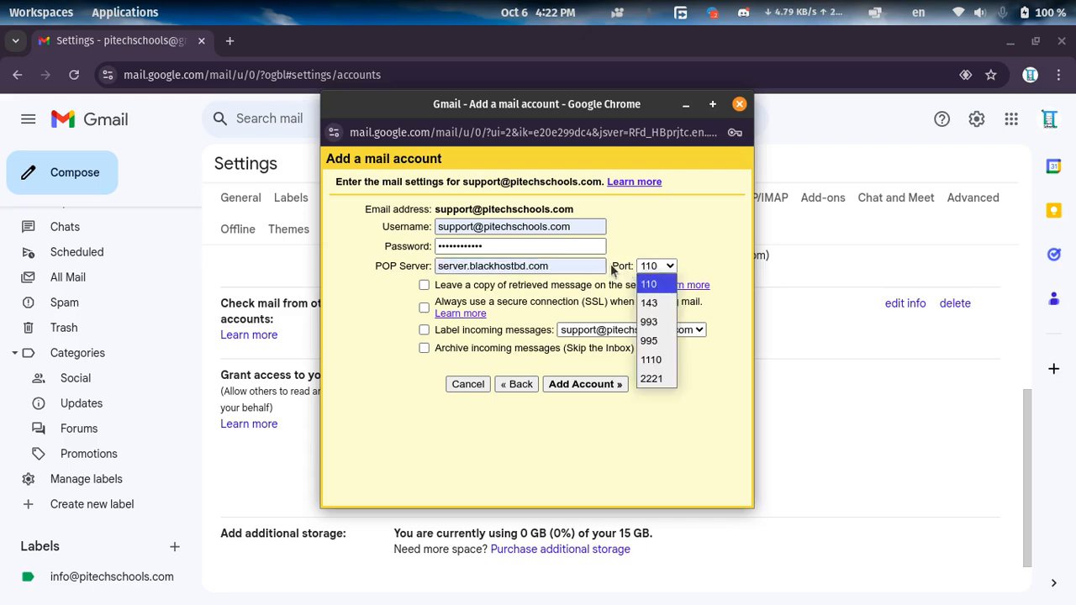
pyautogui.click(654, 342)
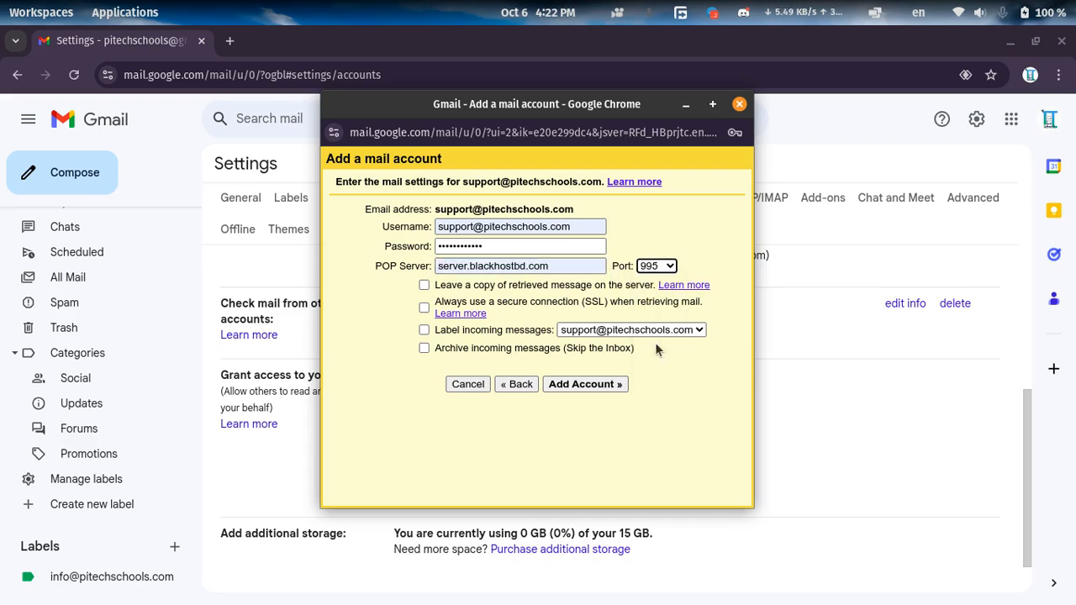
# Enable leaving message copies on the server, SSL retrieval and labelling incoming messages with the support address, and add the account.
pyautogui.click(471, 285)
pyautogui.click(454, 307)
pyautogui.click(454, 328)
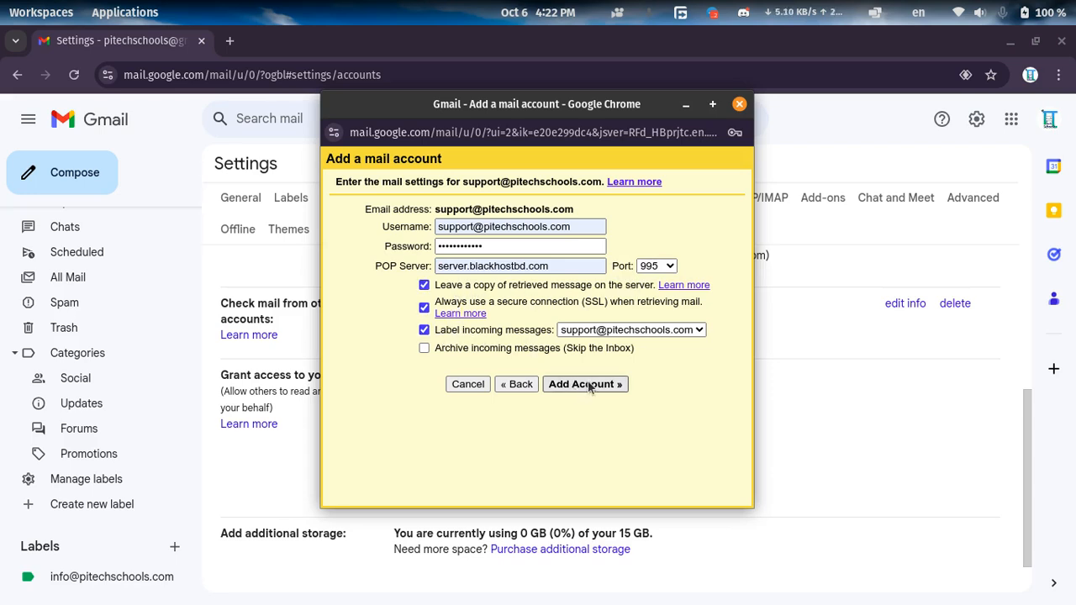
pyautogui.click(606, 331)
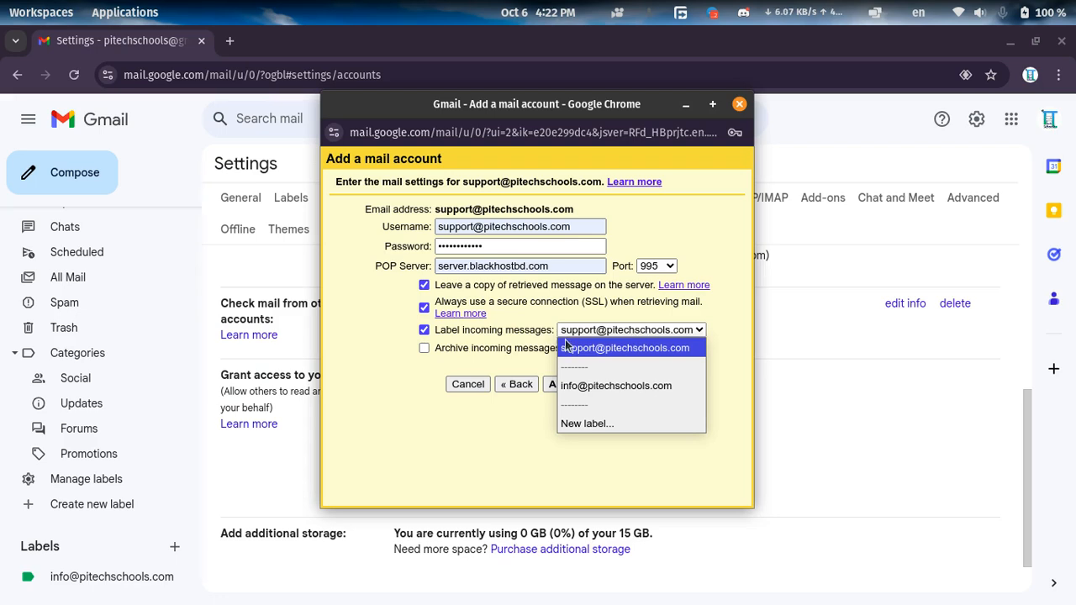
pyautogui.click(614, 348)
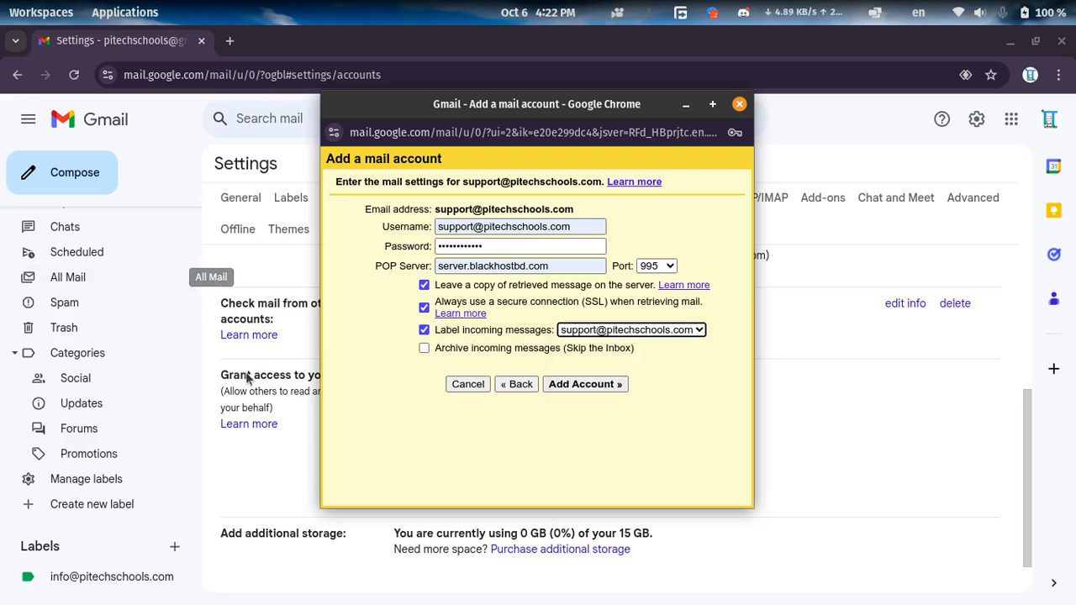
pyautogui.click(581, 387)
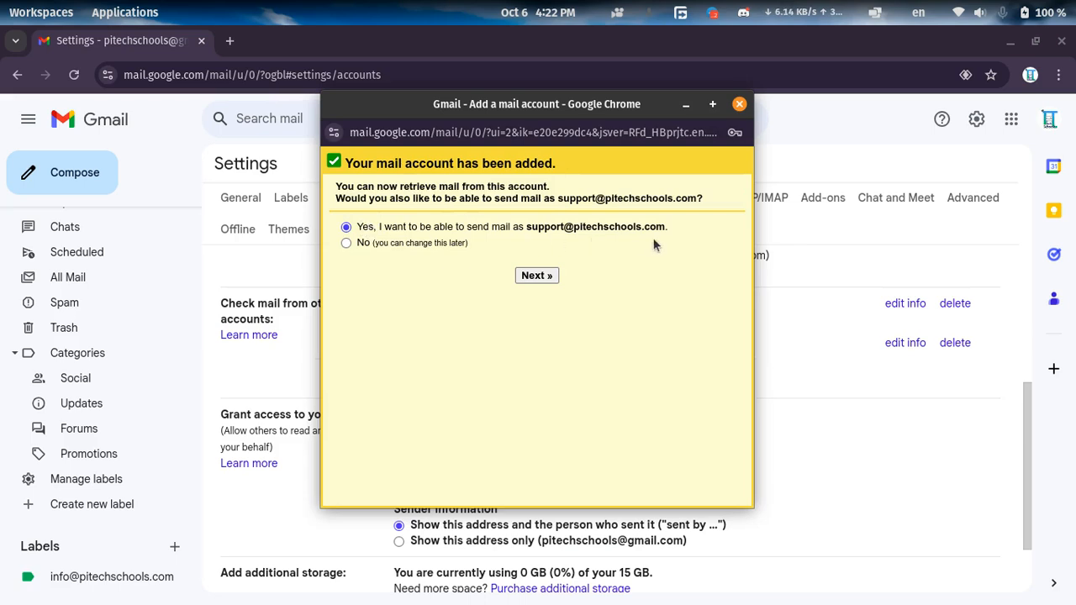
# Choose to send mail as the support address, with the sender name "Support PITechSchools", and continue to the SMTP settings.
pyautogui.click(537, 274)
pyautogui.click(490, 220)
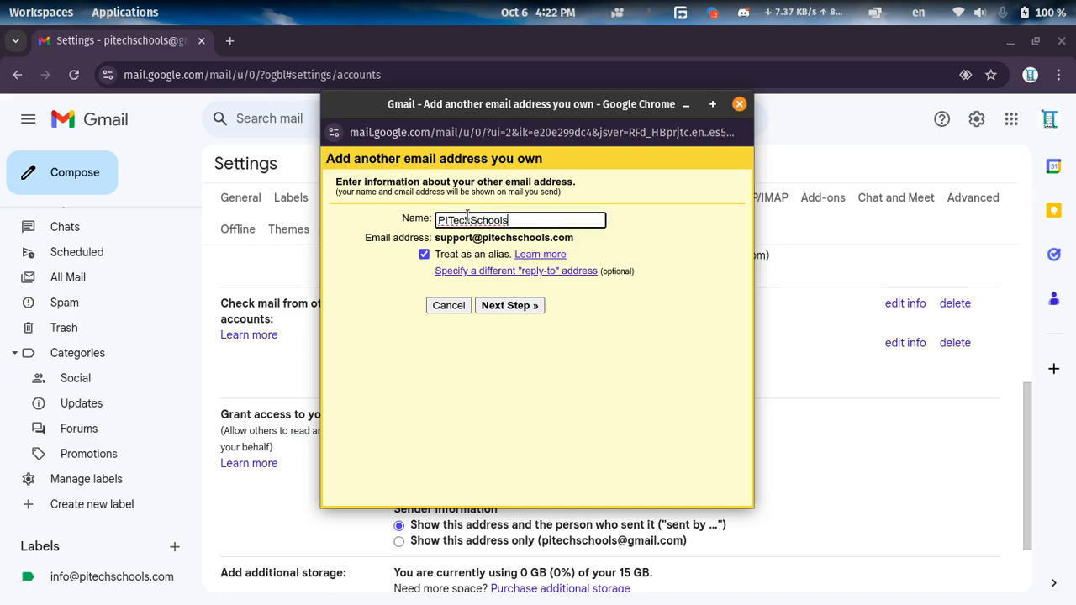
pyautogui.doubleClick(490, 220)
pyautogui.click(490, 220)
pyautogui.press('Home')
pyautogui.write('Support')
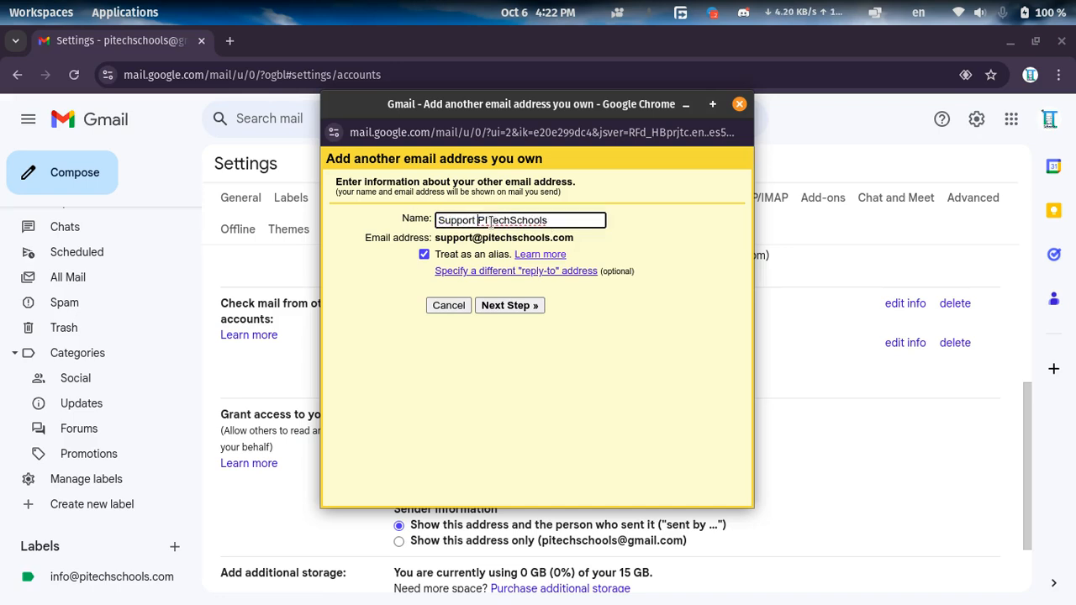
pyautogui.tripleClick(513, 220)
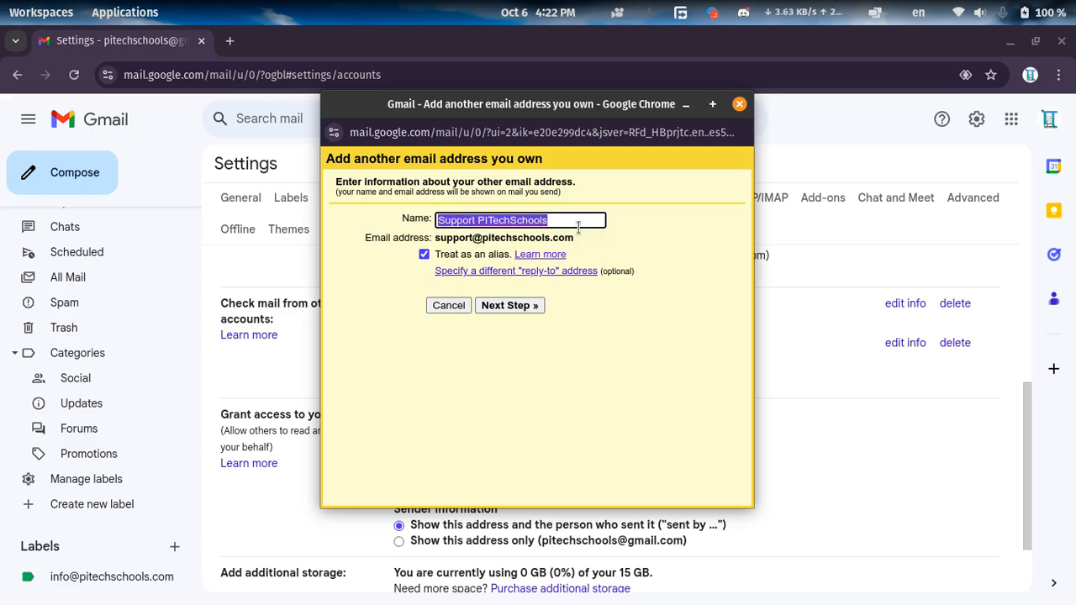
pyautogui.click(587, 223)
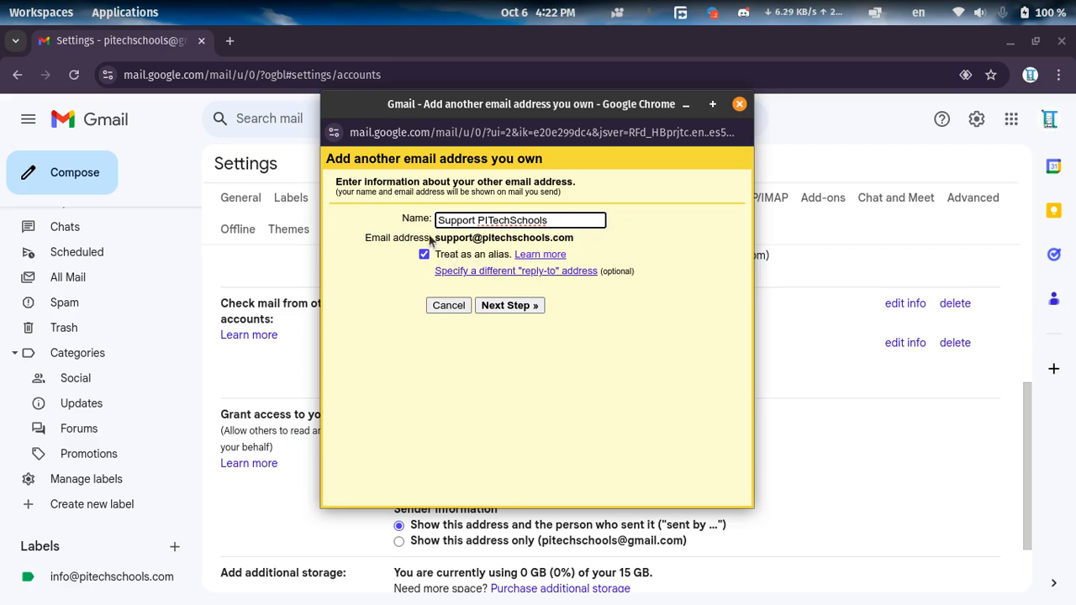
pyautogui.moveTo(436, 232); pyautogui.dragTo(549, 237)
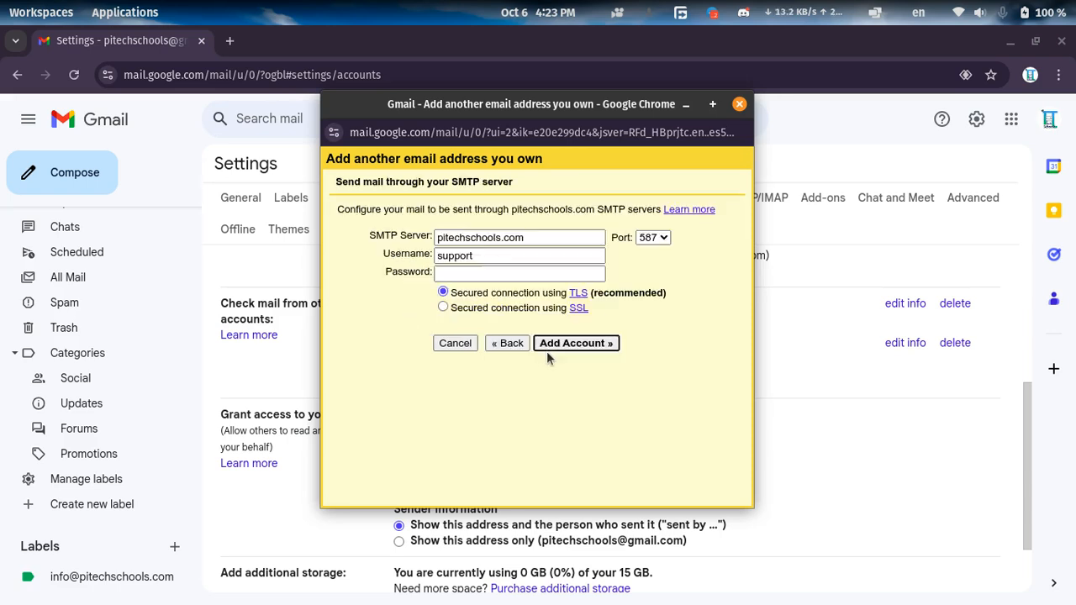
# Complete the SMTP username so it is the full support e-mail address.
pyautogui.moveTo(477, 254); pyautogui.dragTo(422, 249)
pyautogui.click(513, 255)
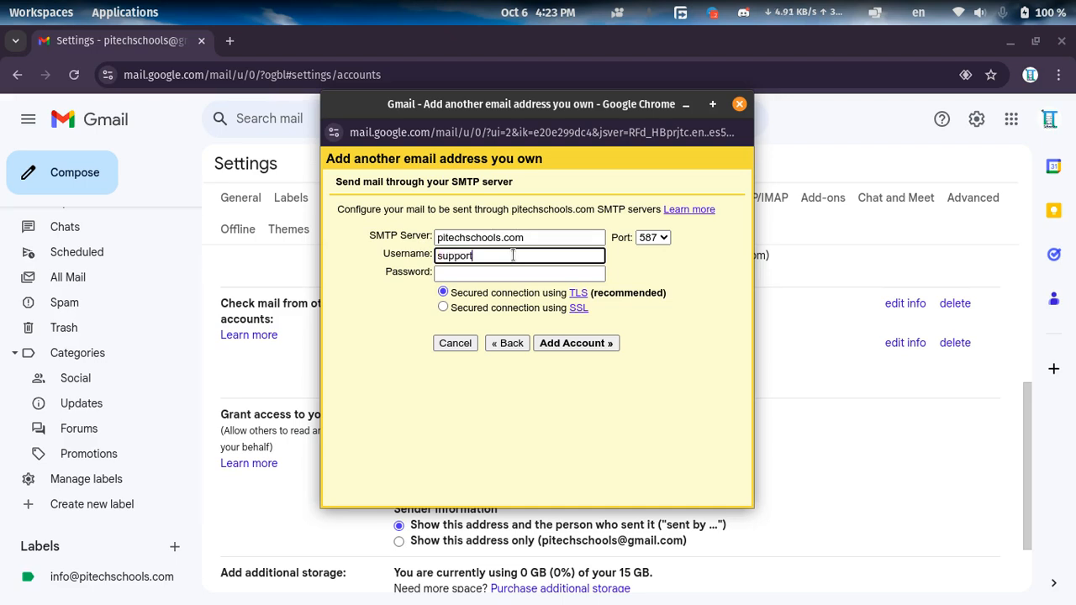
pyautogui.doubleClick(457, 254)
pyautogui.click(522, 260)
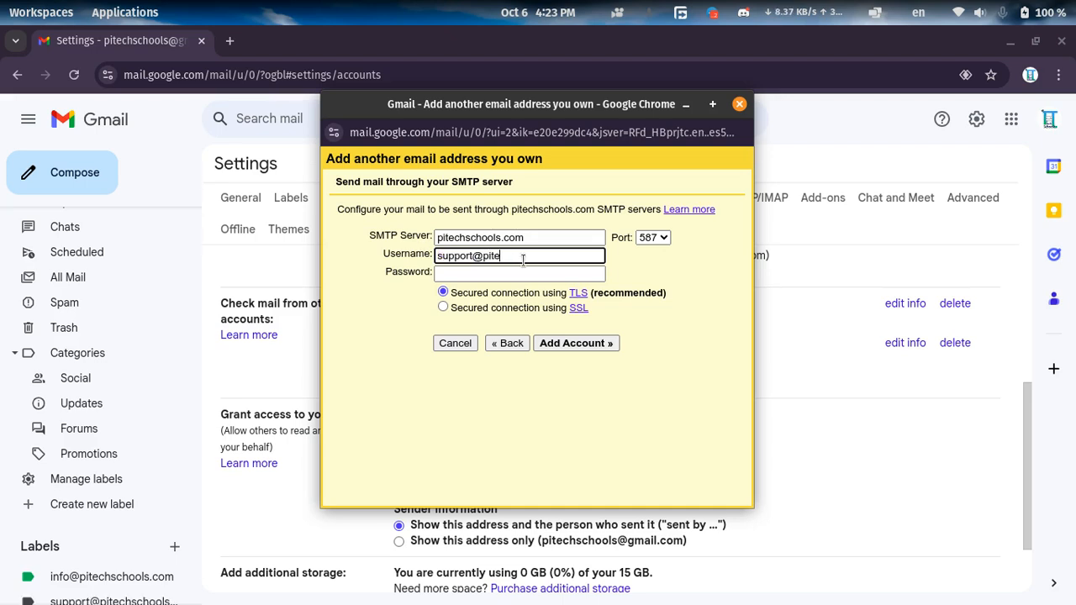
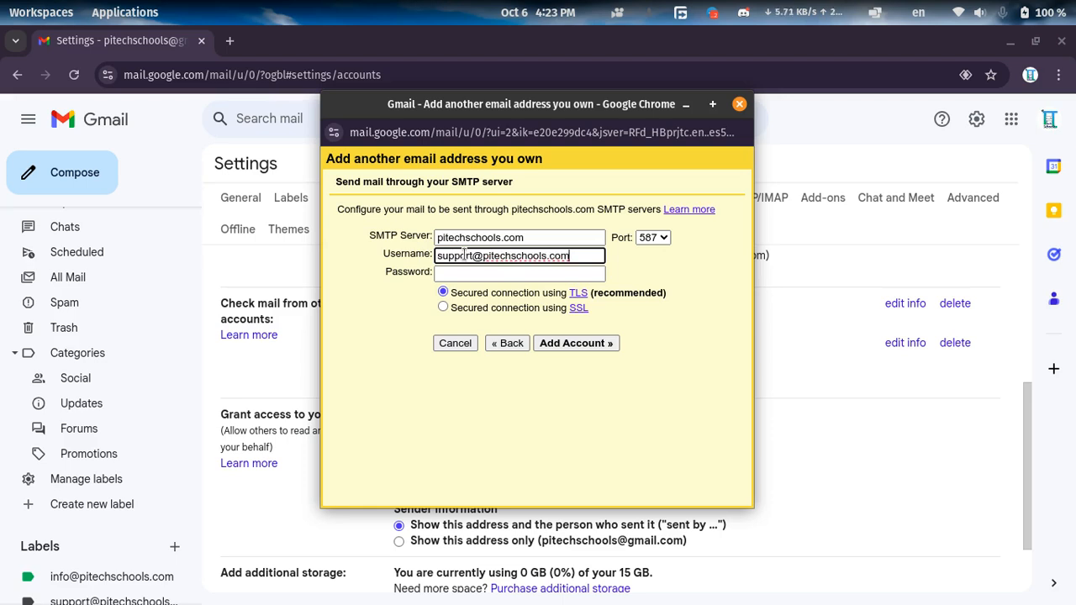
pyautogui.moveTo(437, 255); pyautogui.dragTo(579, 255)
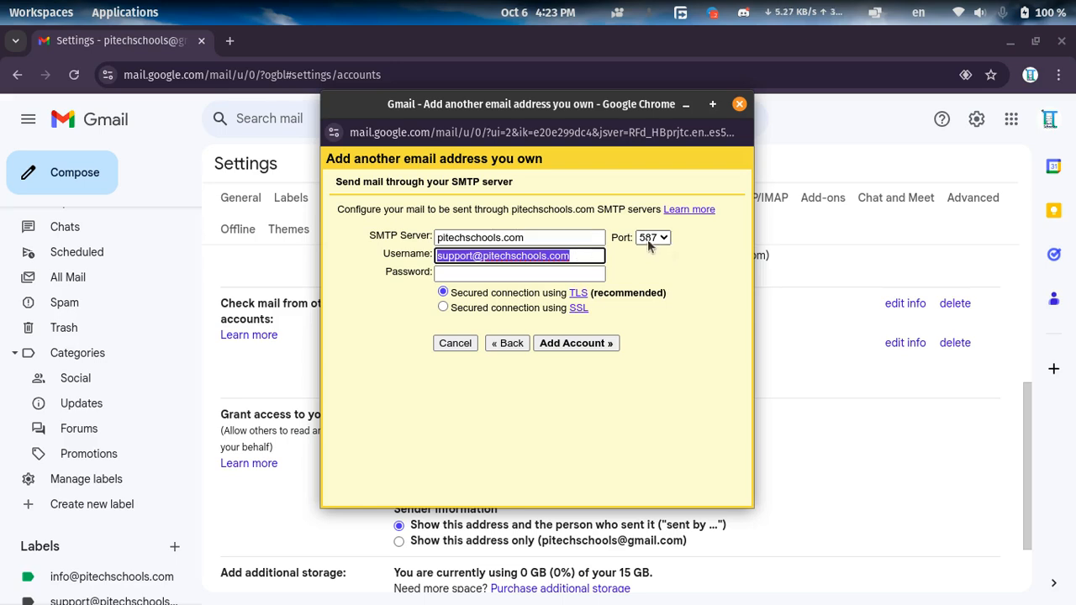
# Set the SMTP port to 465 and the SMTP server to server.blackhostbd.com.
pyautogui.click(654, 238)
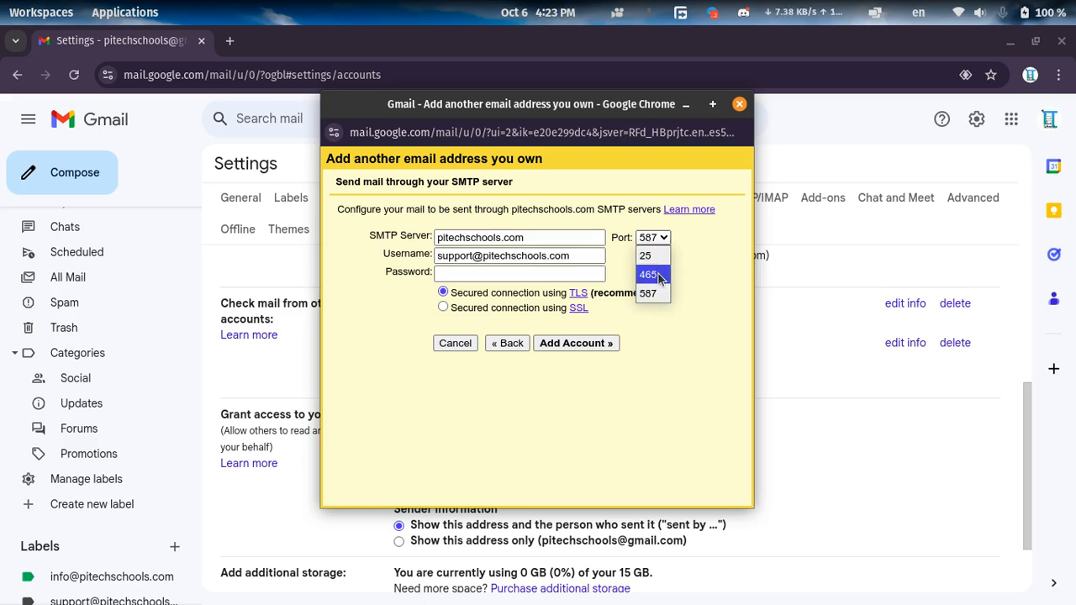
pyautogui.click(659, 276)
pyautogui.moveTo(543, 236); pyautogui.dragTo(402, 236)
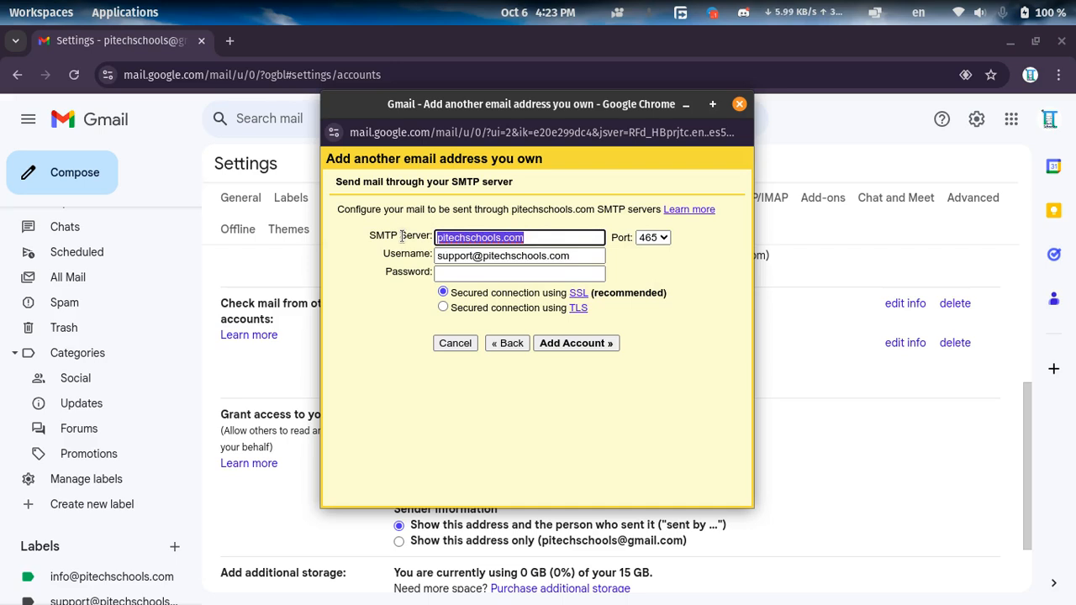
pyautogui.press('BackSpace')
pyautogui.write('server.black')
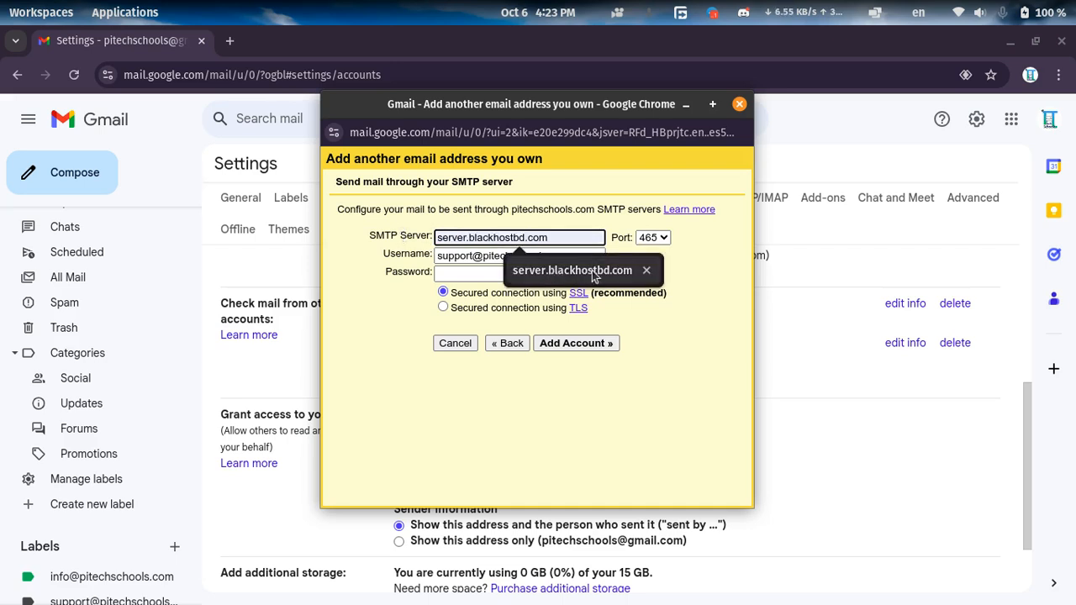
pyautogui.click(594, 269)
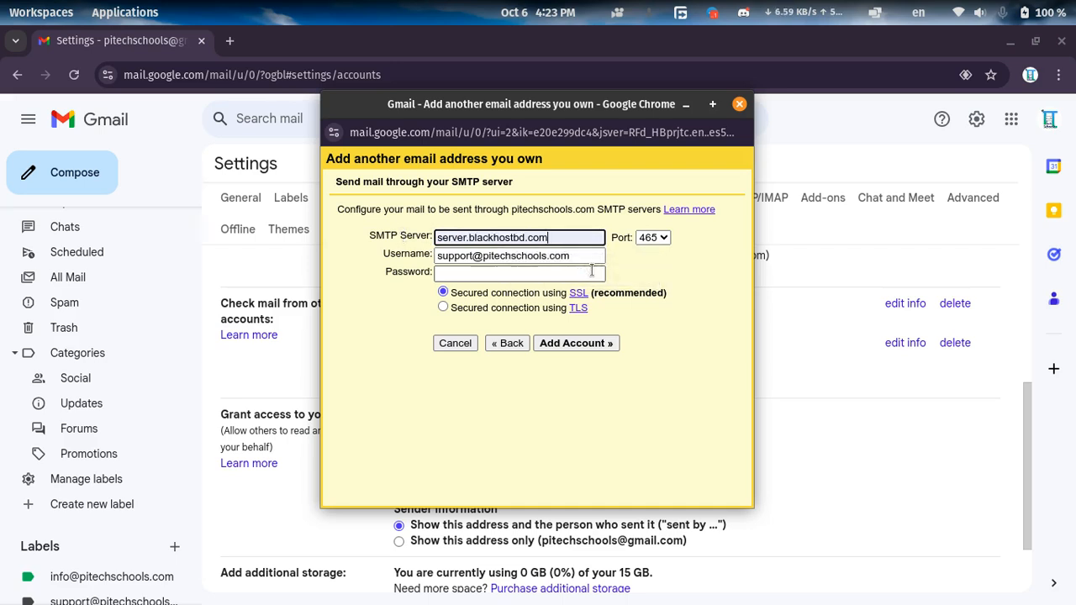
# Enter the support mailbox password for the SMTP server and add the account with the SSL connection.
pyautogui.click(471, 274)
pyautogui.hotkey('ctrl', 'v')
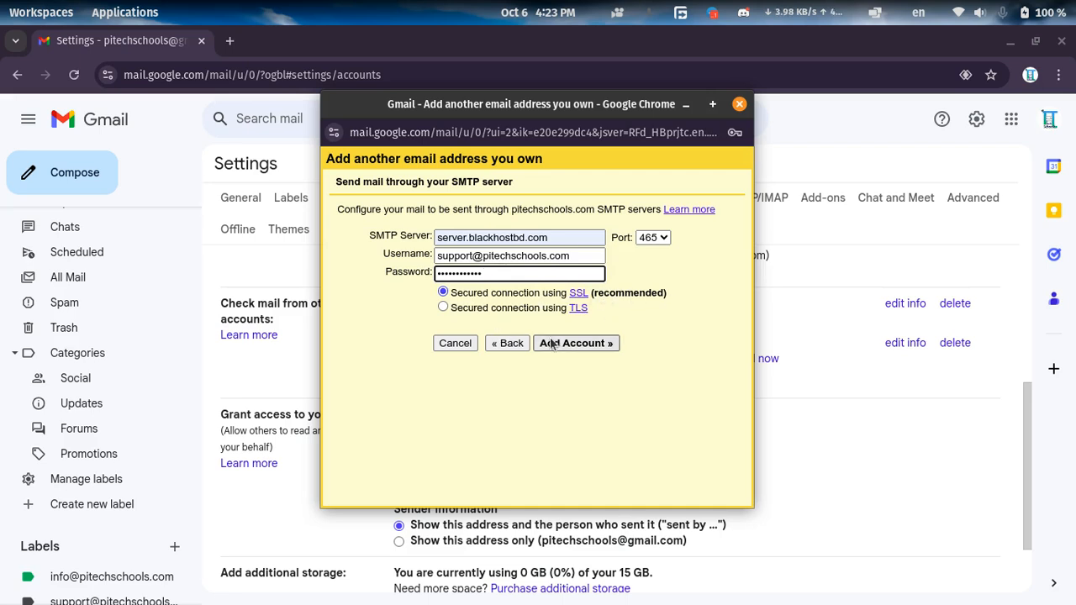
pyautogui.click(588, 343)
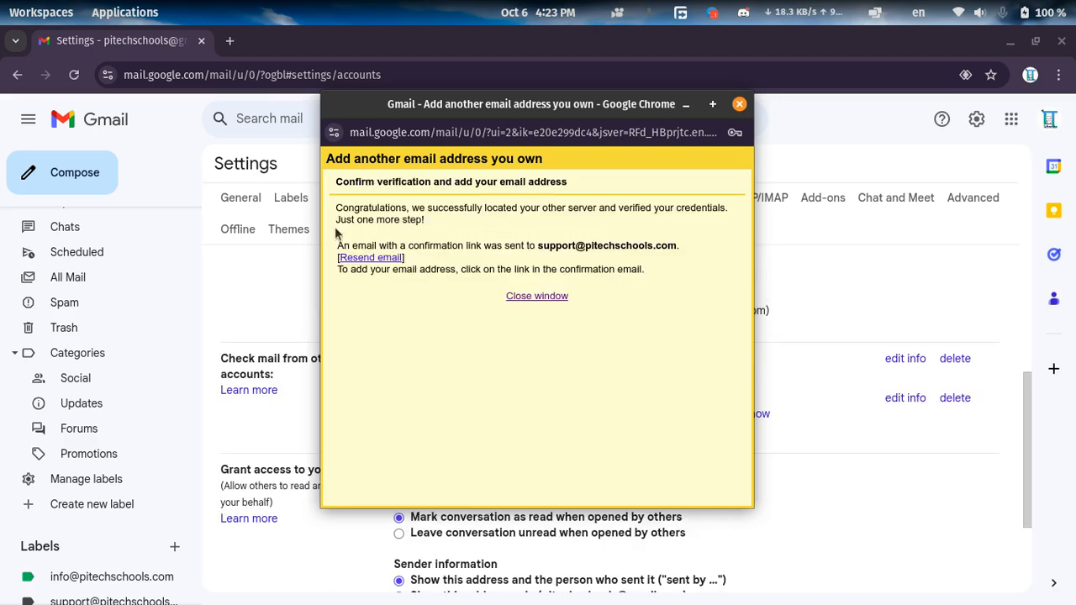
# Close the verification notice window and open the inbox to find the confirmation message.
pyautogui.moveTo(343, 220); pyautogui.dragTo(445, 210)
pyautogui.click(468, 258)
pyautogui.moveTo(351, 244); pyautogui.dragTo(482, 245)
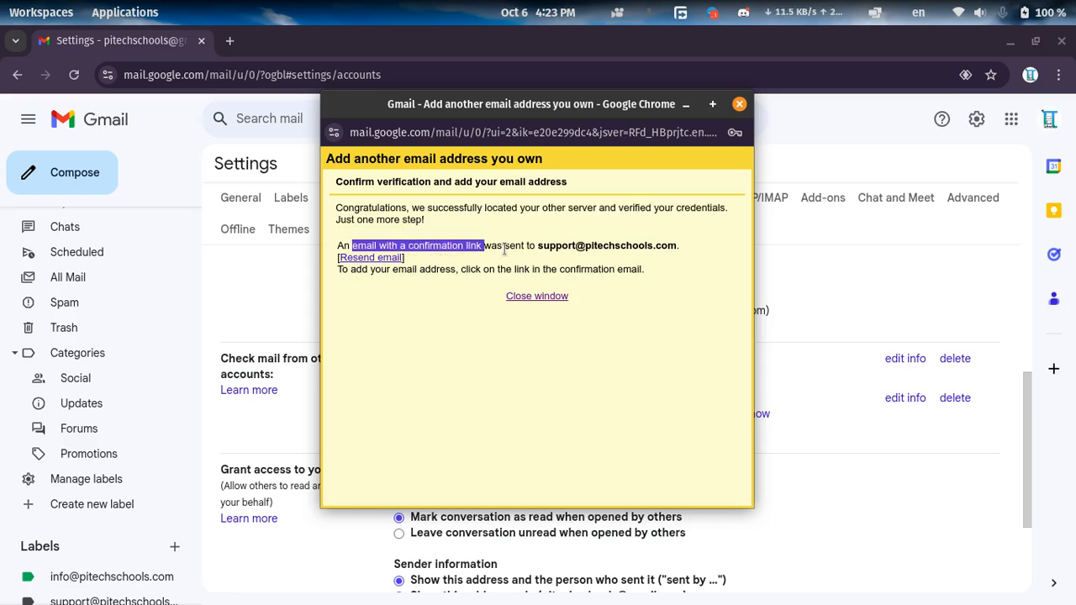
pyautogui.click(543, 300)
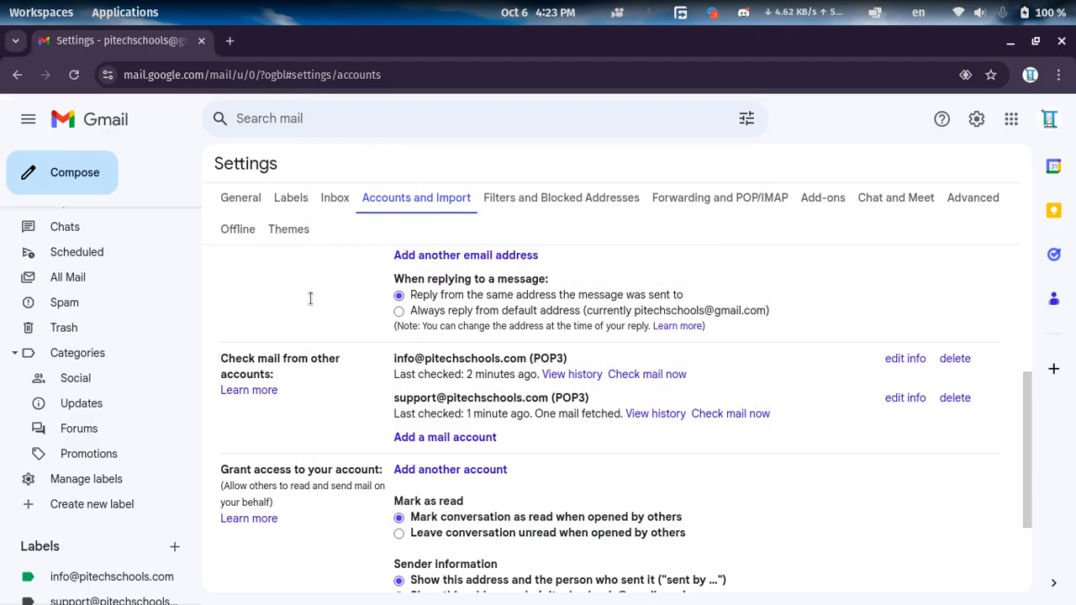
pyautogui.scroll(3, 101, 348)
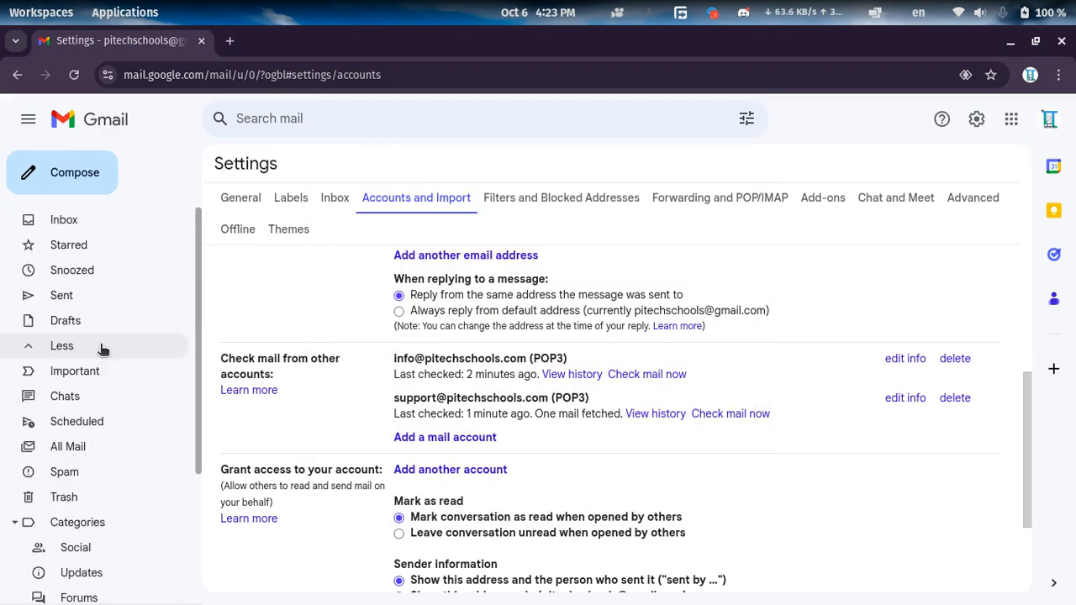
pyautogui.click(100, 222)
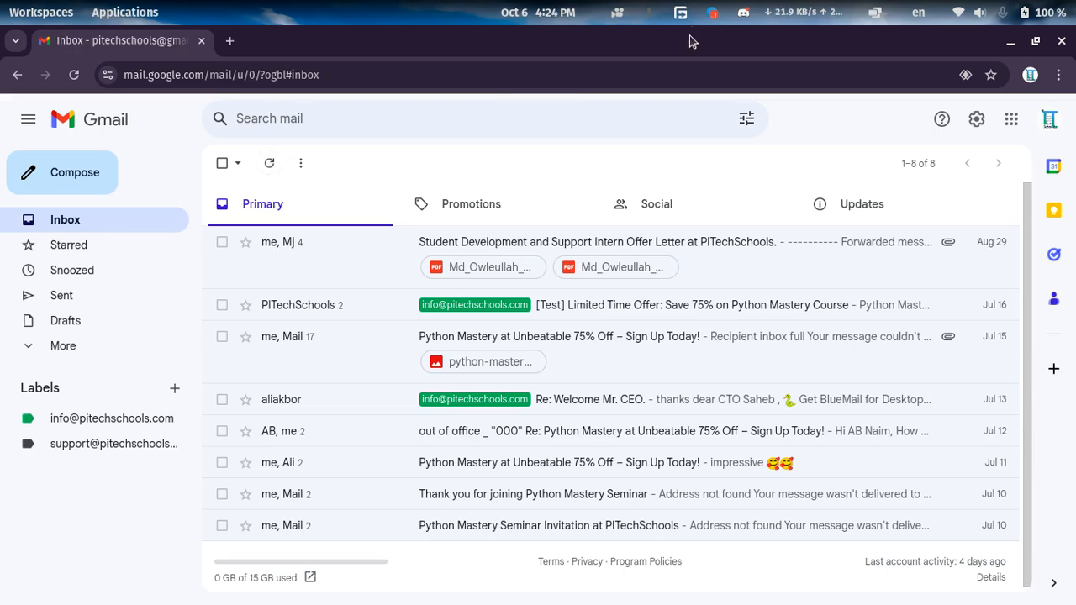
pyautogui.moveTo(693, 42); pyautogui.dragTo(589, 52)
pyautogui.click(580, 560)
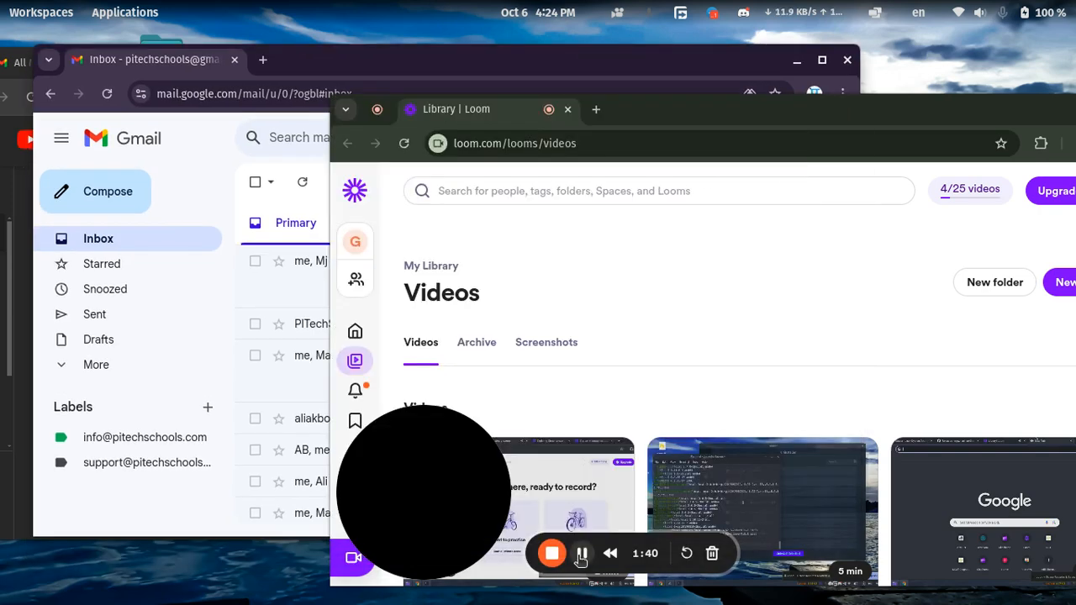
pyautogui.click(580, 557)
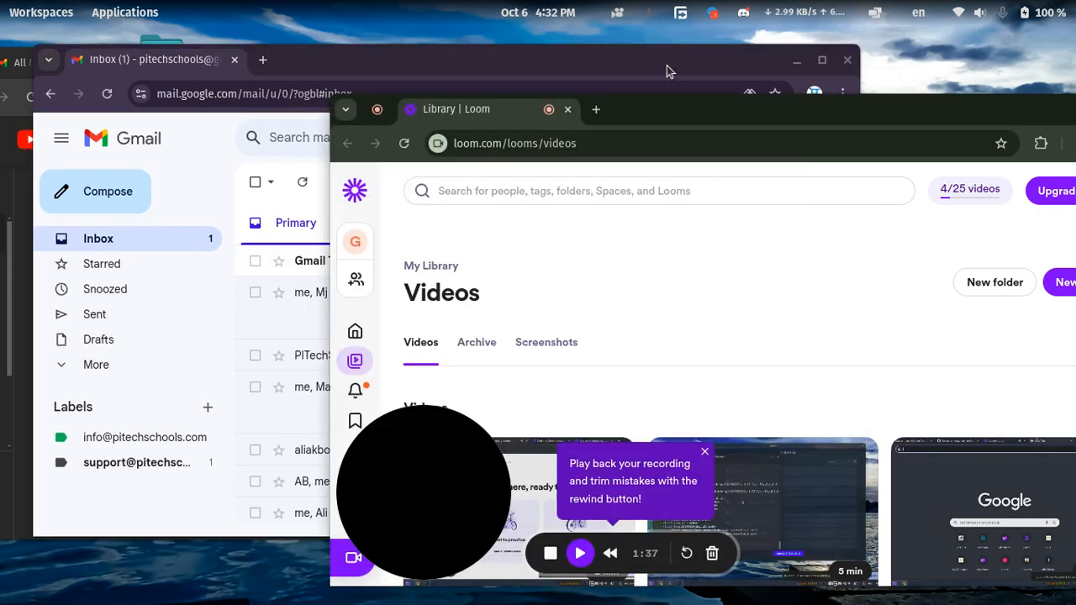
pyautogui.hotkey('alt', 'shift', 'p')
pyautogui.click(666, 66)
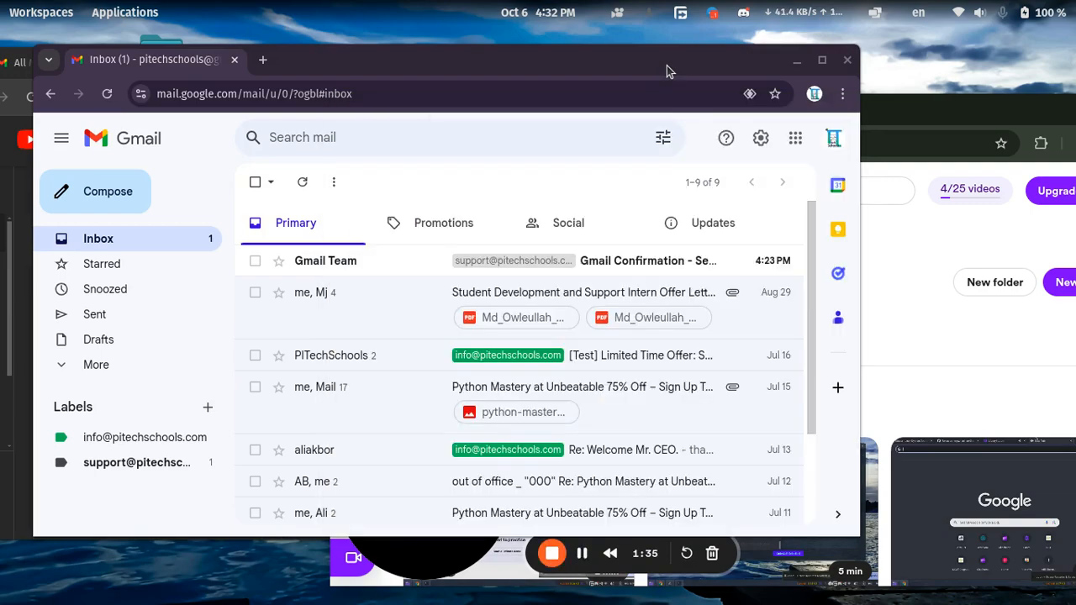
pyautogui.moveTo(667, 65); pyautogui.dragTo(732, 4)
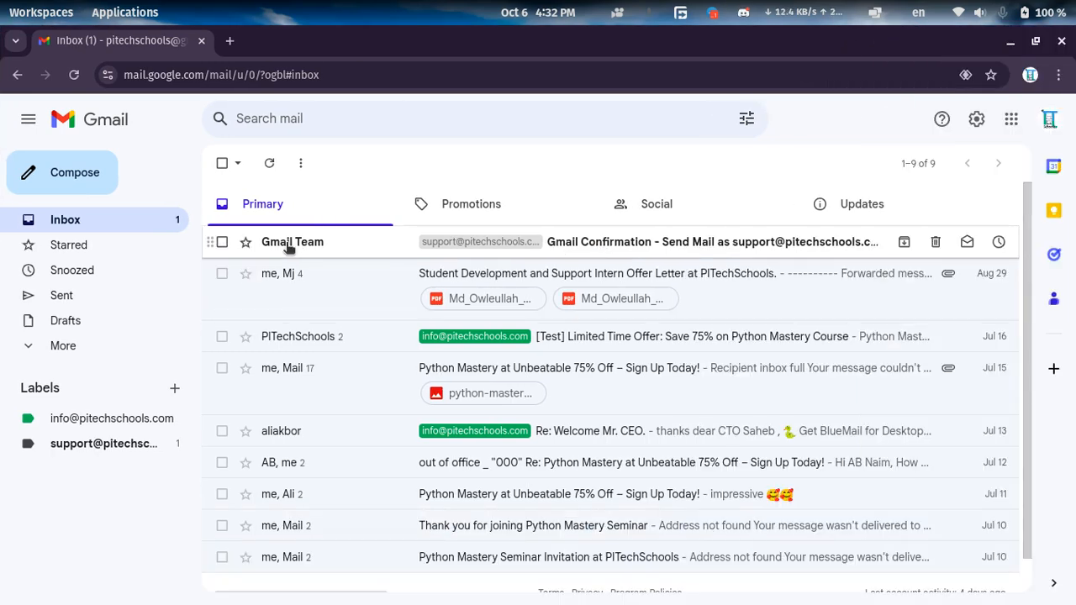
# Open the Gmail Team confirmation message, follow its link and confirm sending mail as the support address.
pyautogui.click(618, 244)
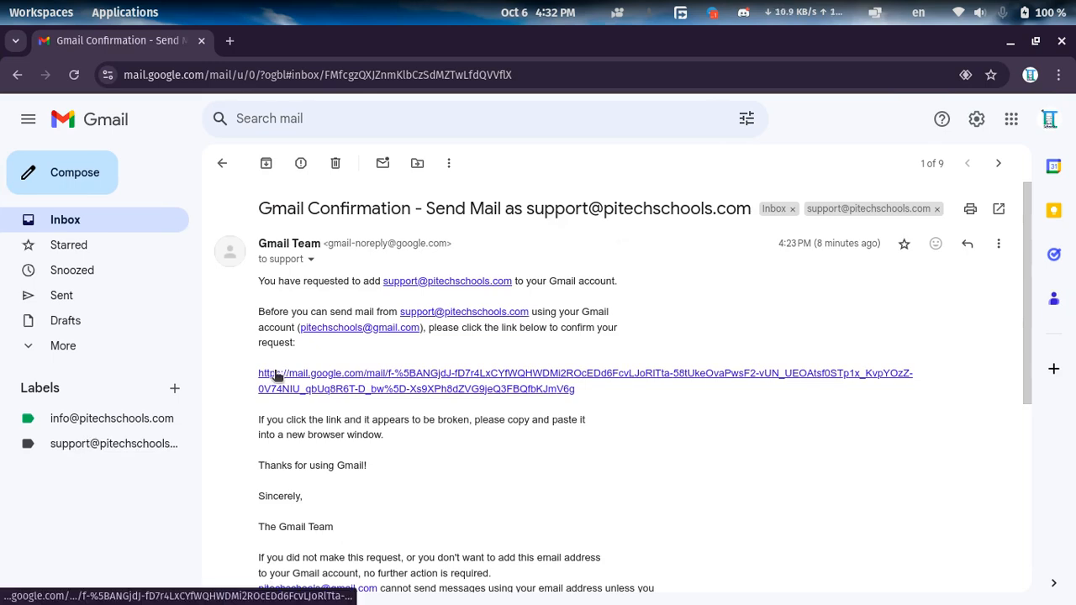
pyautogui.moveTo(259, 209); pyautogui.dragTo(345, 211)
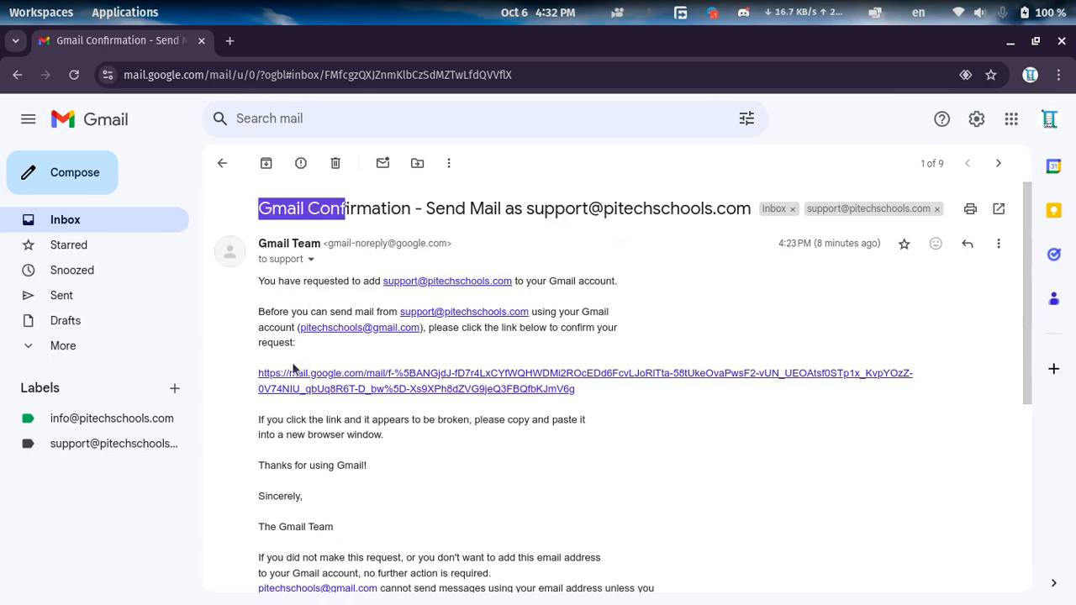
pyautogui.click(491, 383)
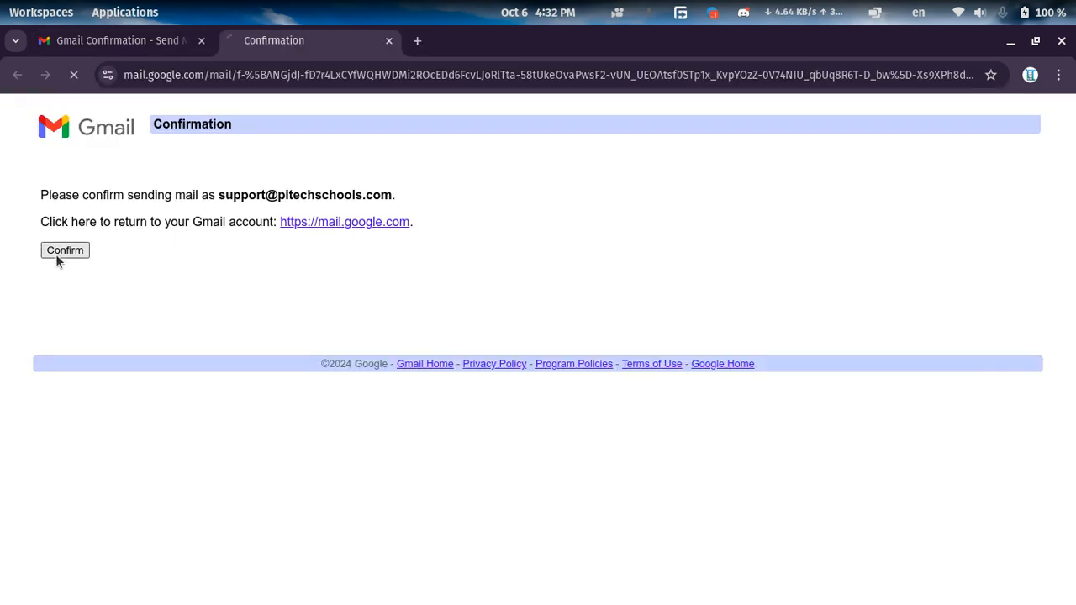
pyautogui.click(56, 254)
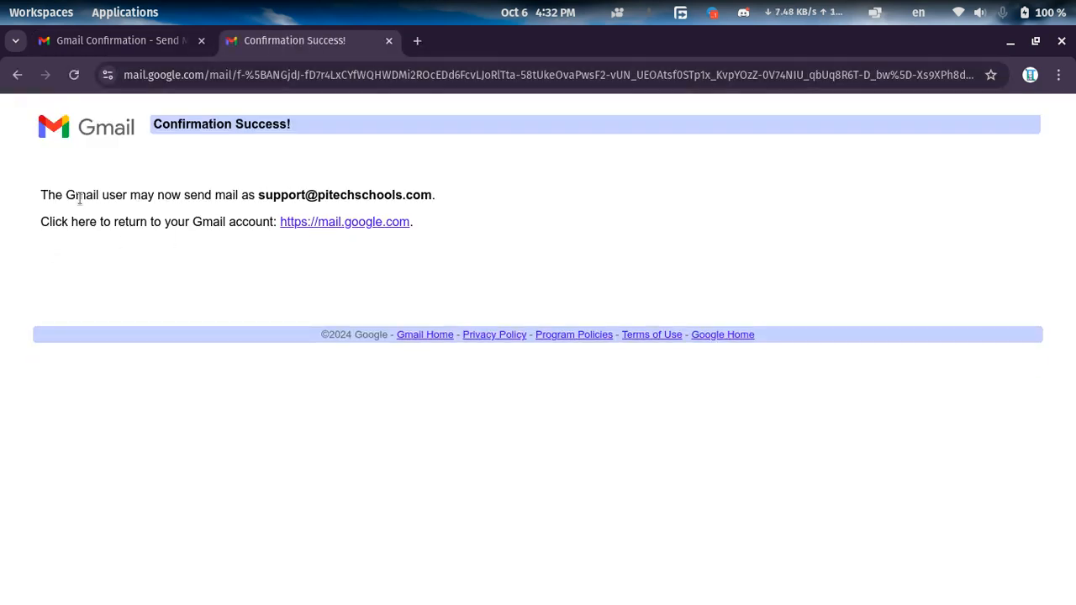
pyautogui.moveTo(76, 195); pyautogui.dragTo(289, 194)
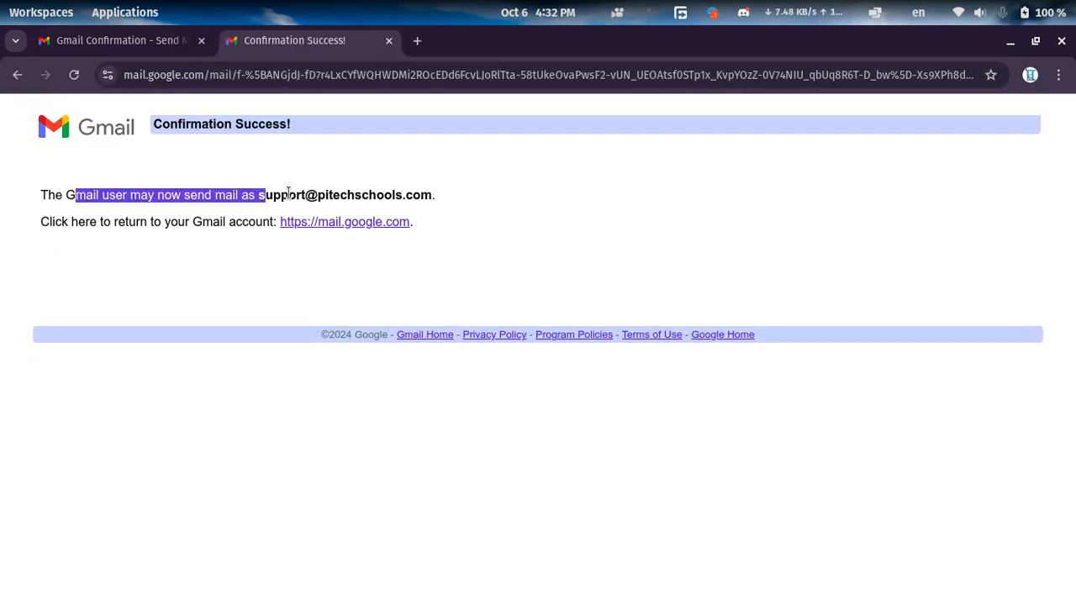
# Close the confirmation page and delete the Gmail Team confirmation message.
pyautogui.click(390, 41)
pyautogui.click(334, 163)
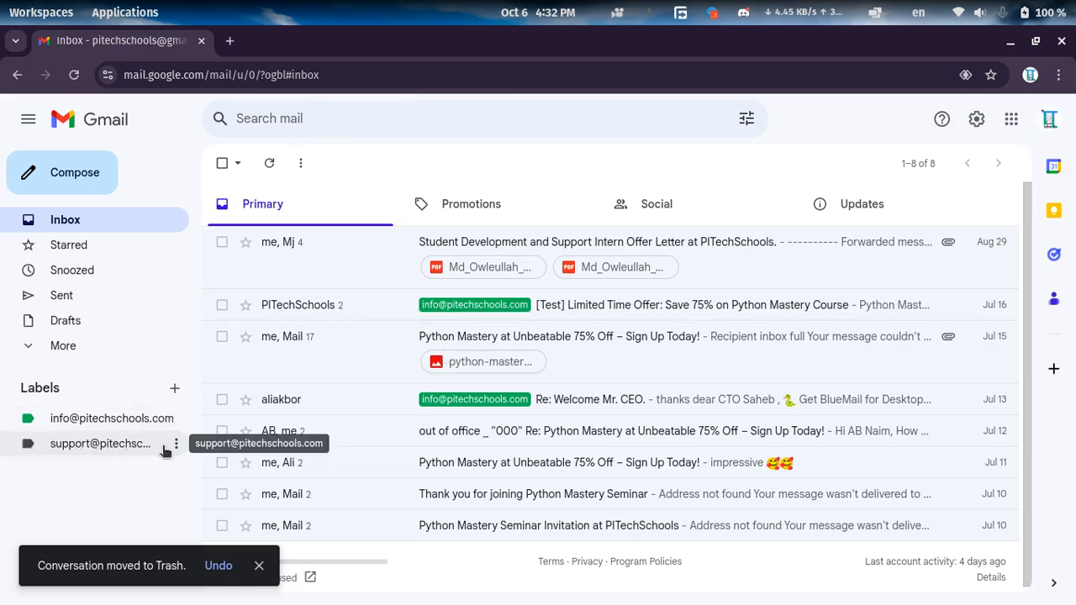
# Change the color of the support address label to blue.
pyautogui.click(176, 446)
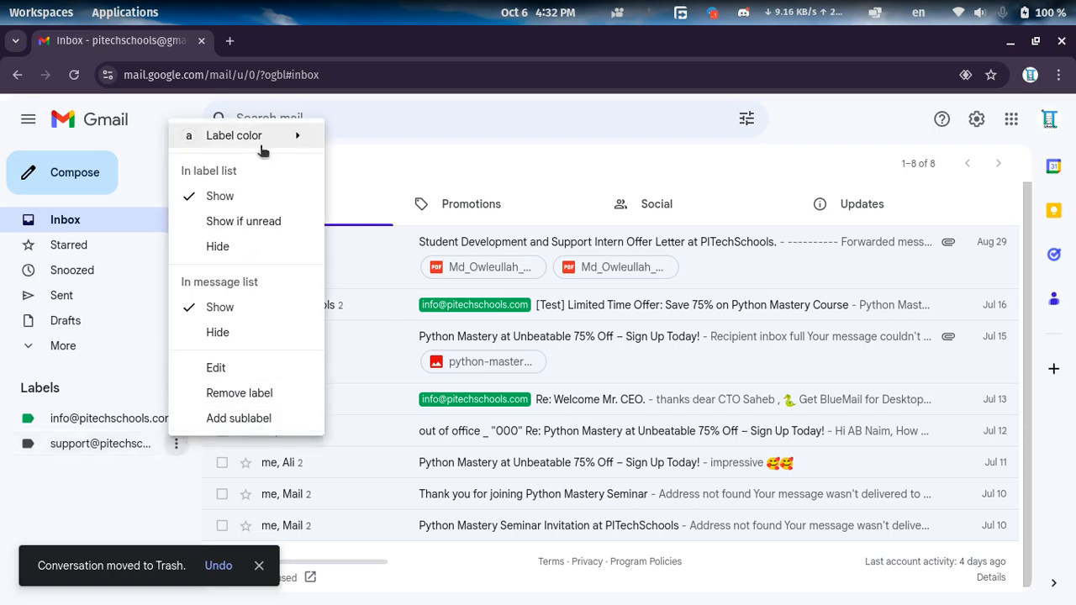
pyautogui.moveTo(296, 138)
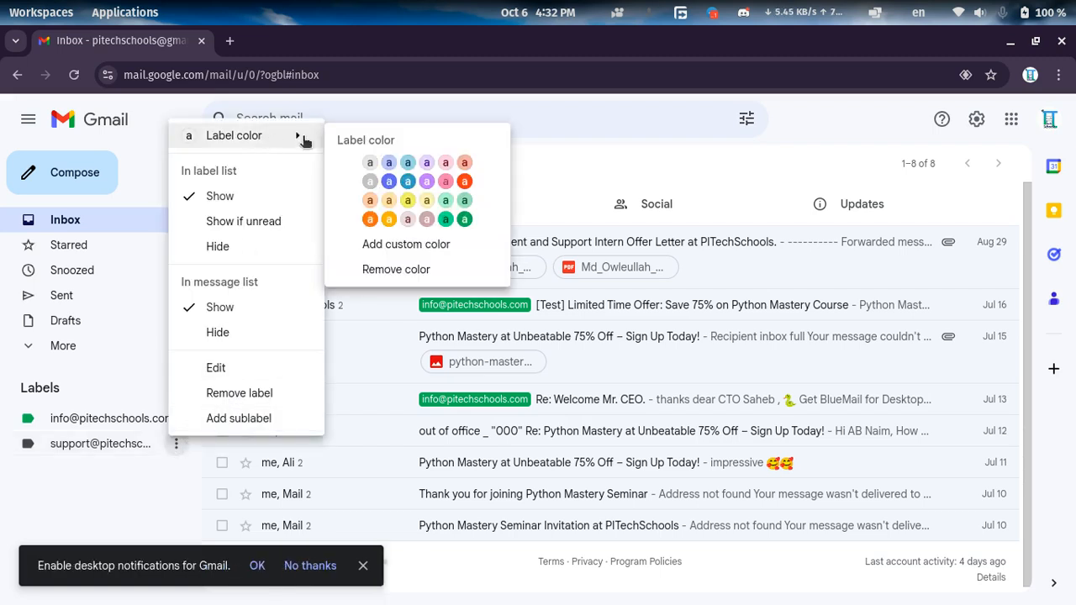
pyautogui.click(407, 182)
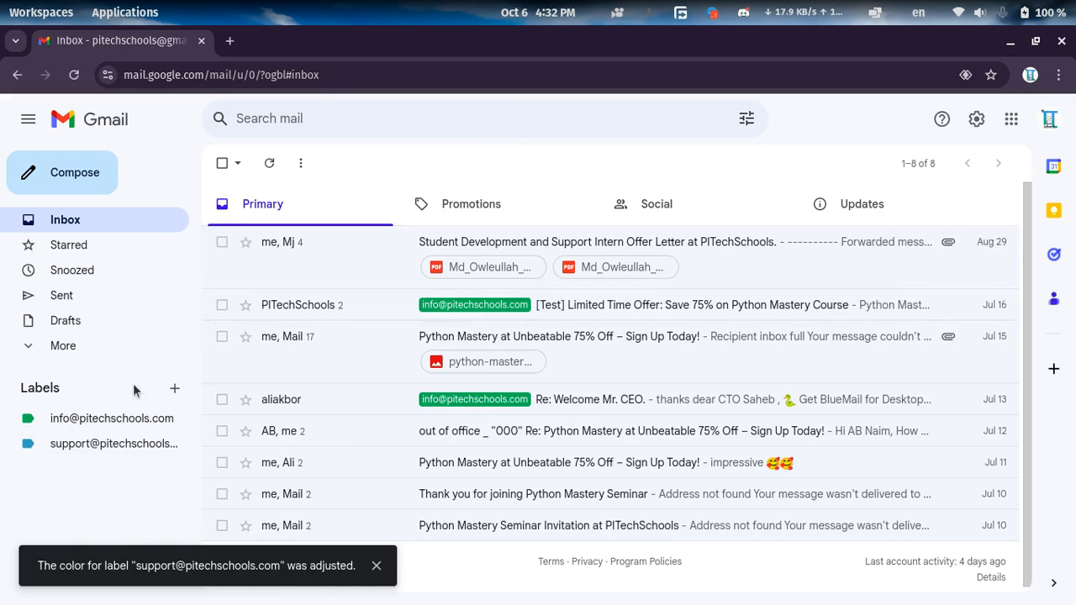
# Show all mail and decline desktop notifications.
pyautogui.click(118, 347)
pyautogui.click(99, 446)
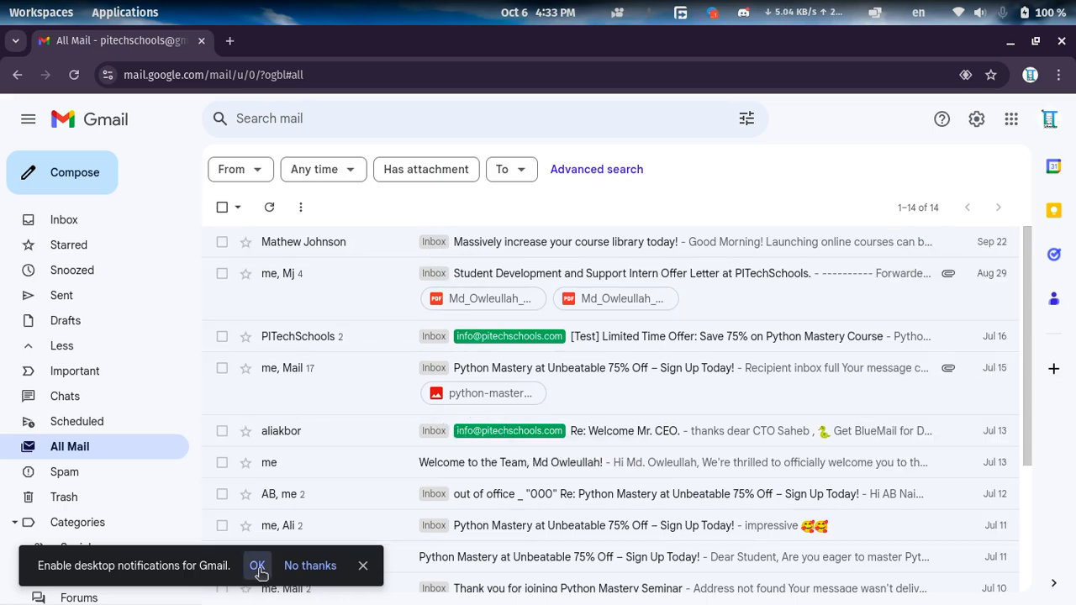
pyautogui.click(290, 567)
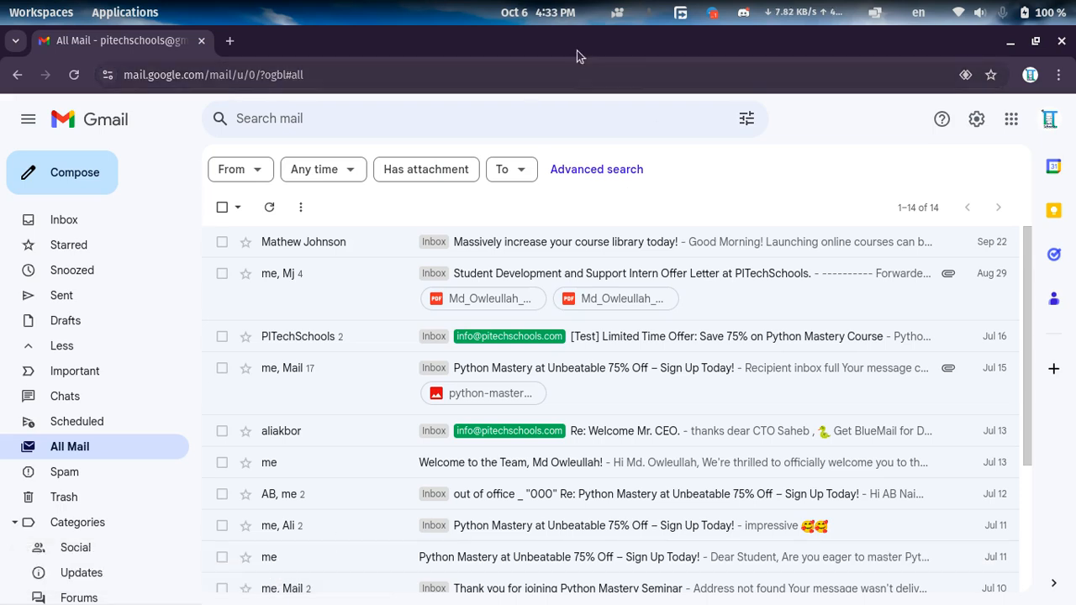
pyautogui.moveTo(490, 84)
pyautogui.mouseDown()
pyautogui.moveTo(463, 106)
pyautogui.moveTo(478, 91)
pyautogui.mouseUp()
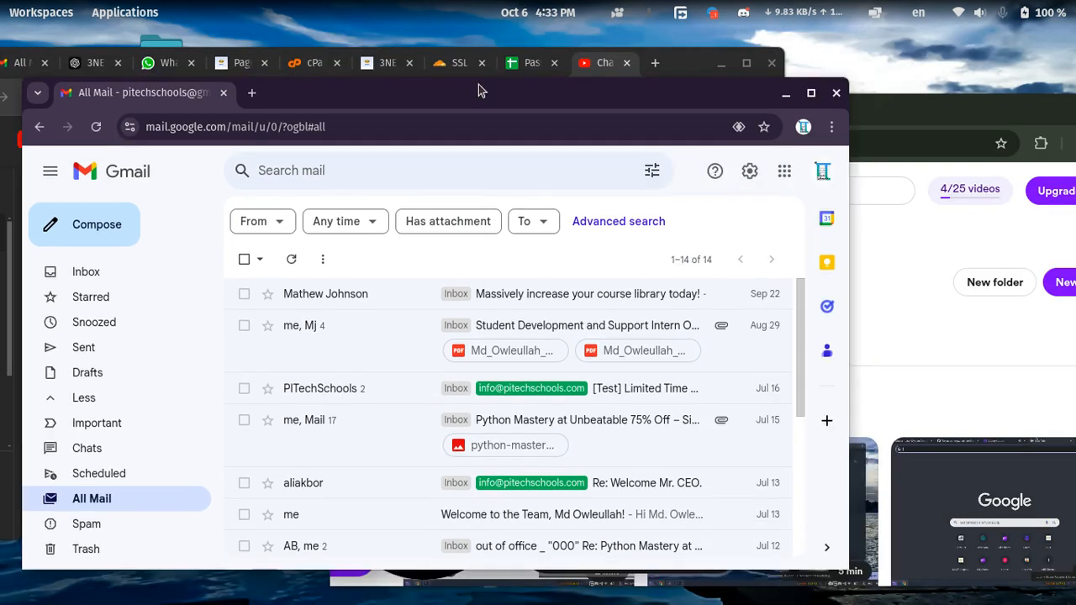